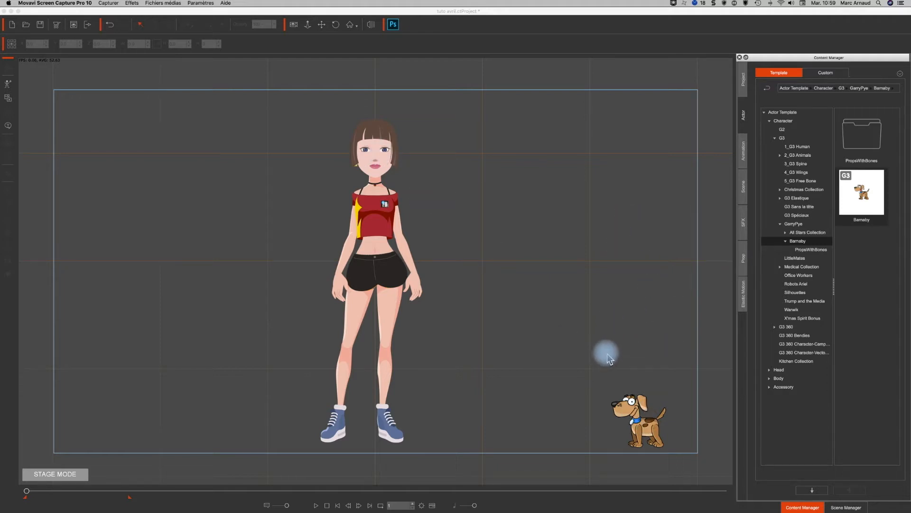
# Select the dog and display the walking motions for G3 dogs (2 - G3 NON HUMAINS, G3 Chiens, Marche)
pyautogui.click(635, 418)
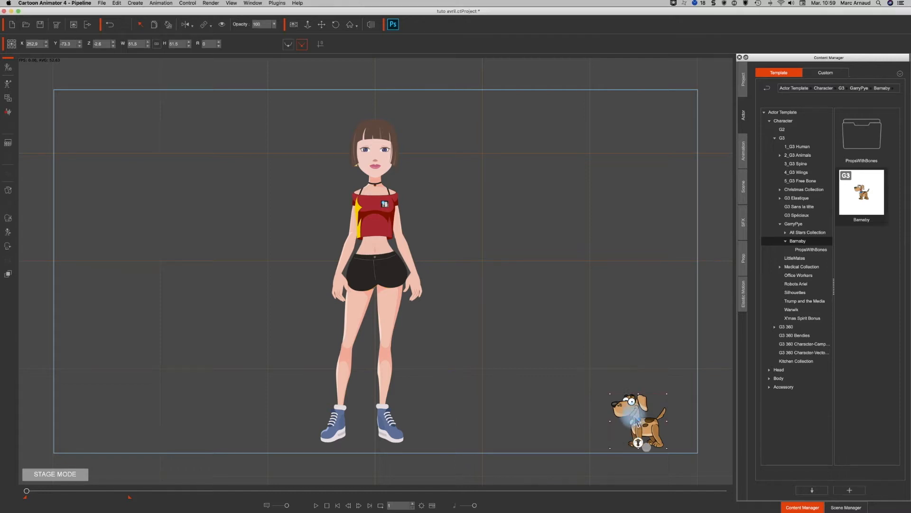
pyautogui.click(744, 159)
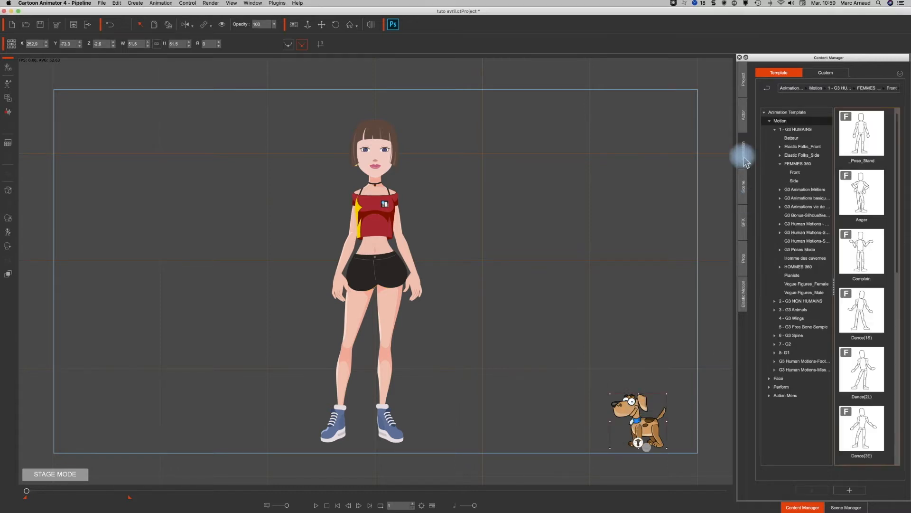
pyautogui.click(776, 133)
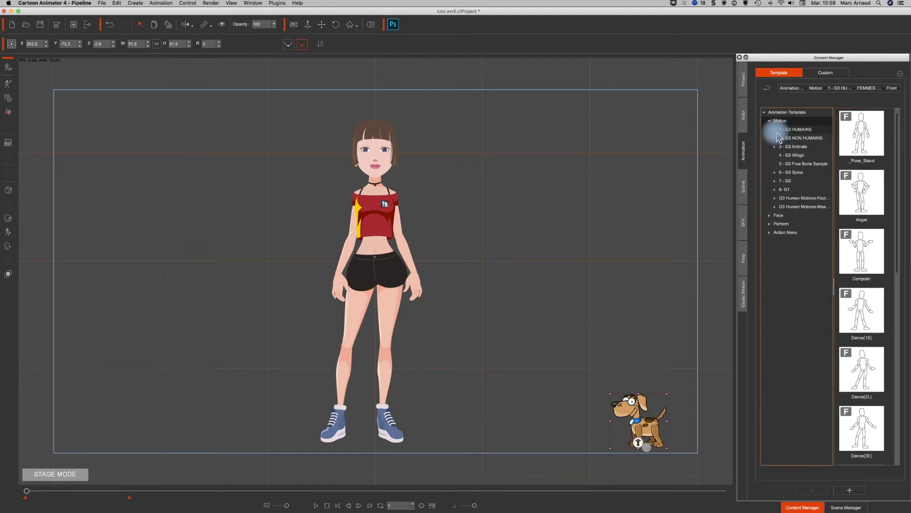
pyautogui.click(776, 139)
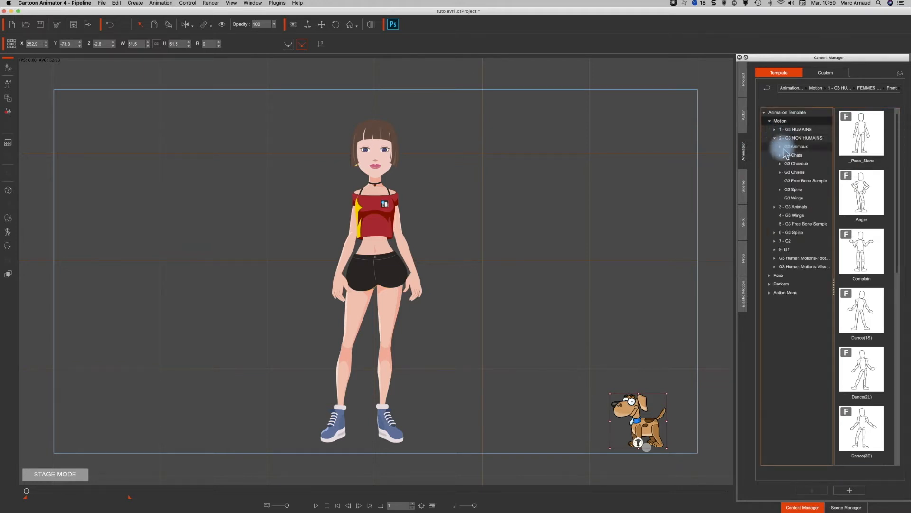
pyautogui.click(780, 172)
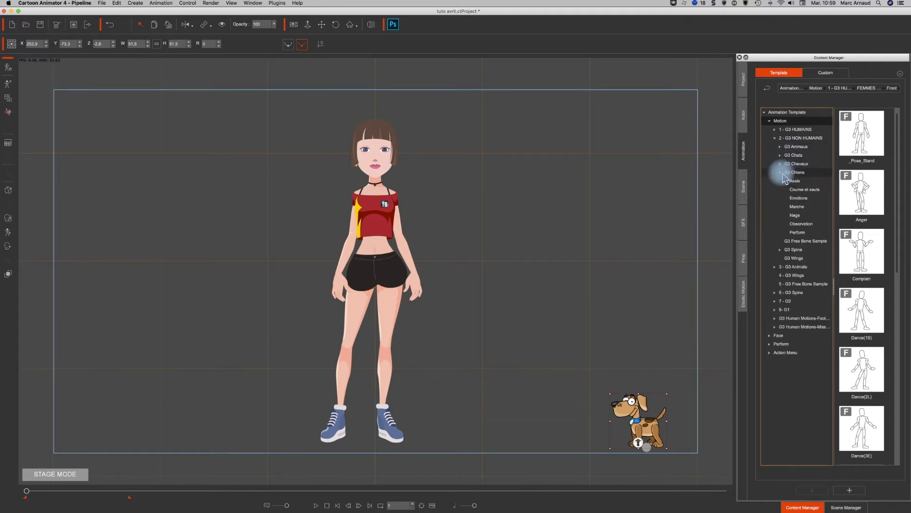
pyautogui.click(801, 208)
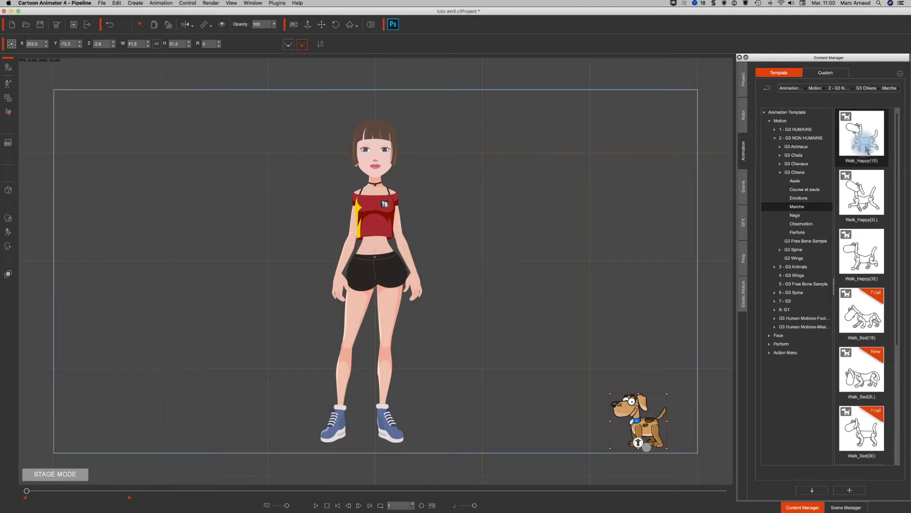
# Build the dog's walk by adding repeated Walk_Happy(2L) cycles after Walk_Happy(1S) and closing with Walk_Happy(3E)
pyautogui.doubleClick(865, 205)
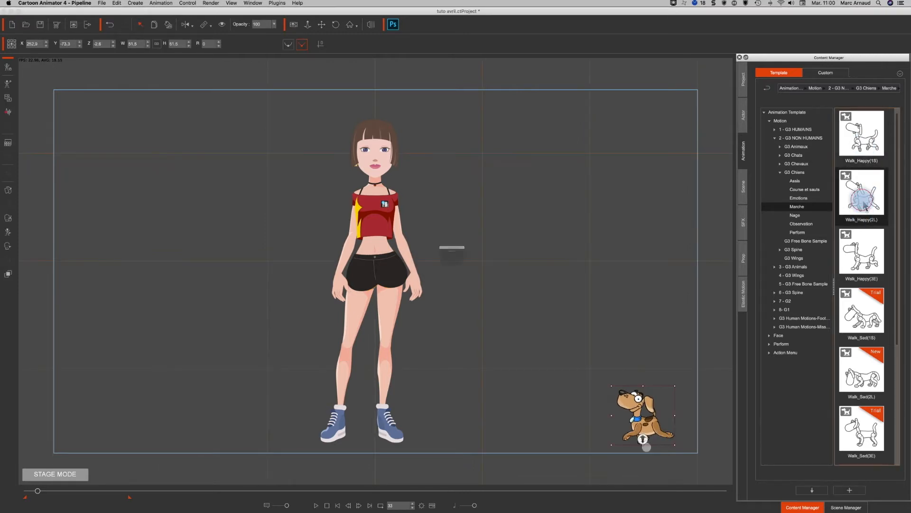
pyautogui.doubleClick(865, 205)
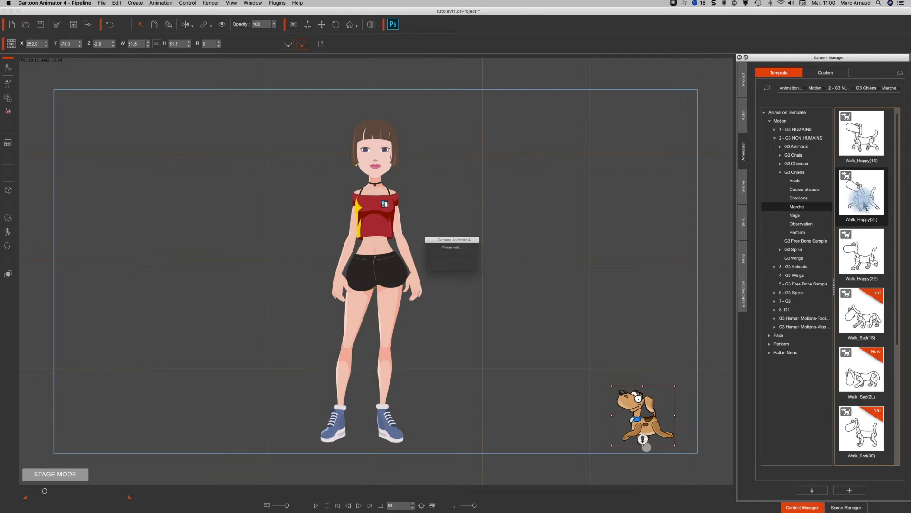
pyautogui.doubleClick(863, 201)
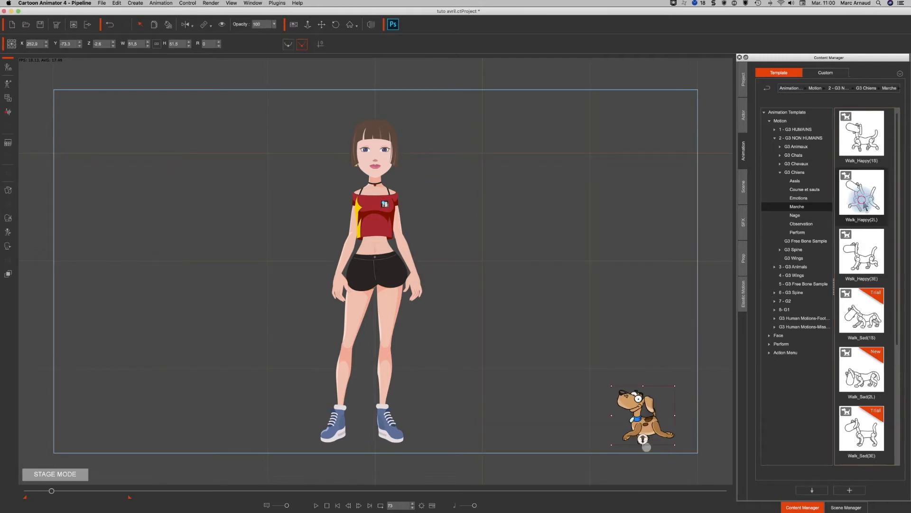
pyautogui.doubleClick(864, 203)
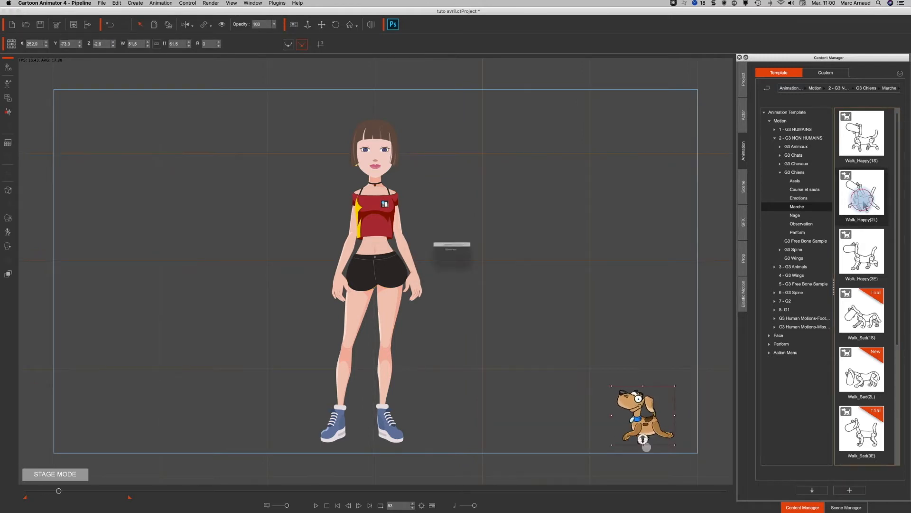
pyautogui.doubleClick(864, 204)
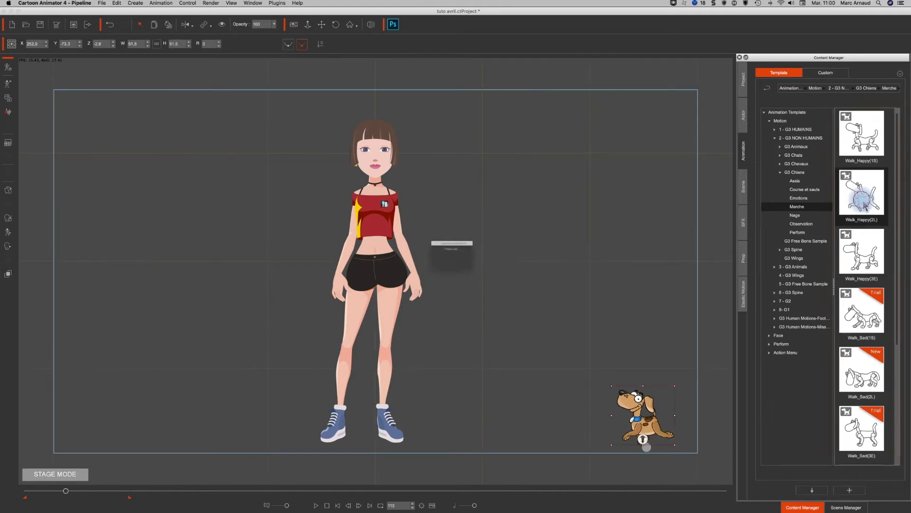
pyautogui.doubleClick(863, 204)
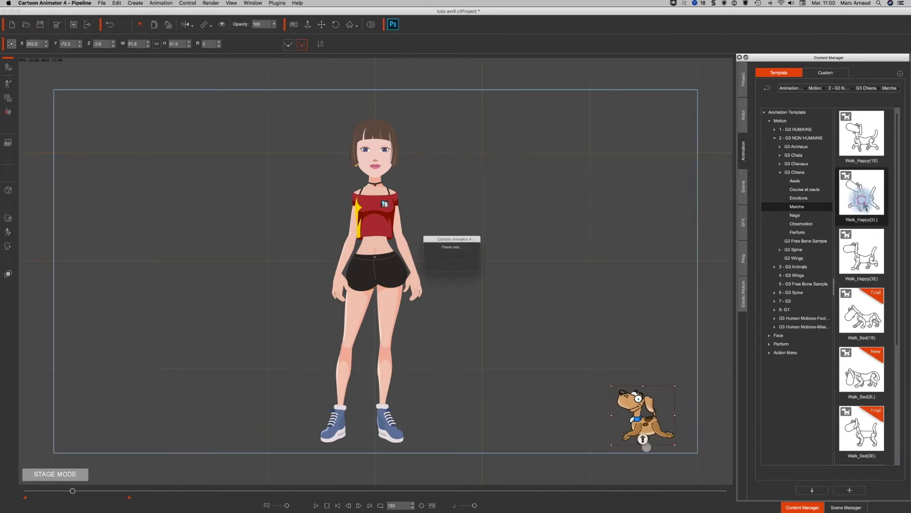
pyautogui.doubleClick(860, 264)
pyautogui.click(773, 370)
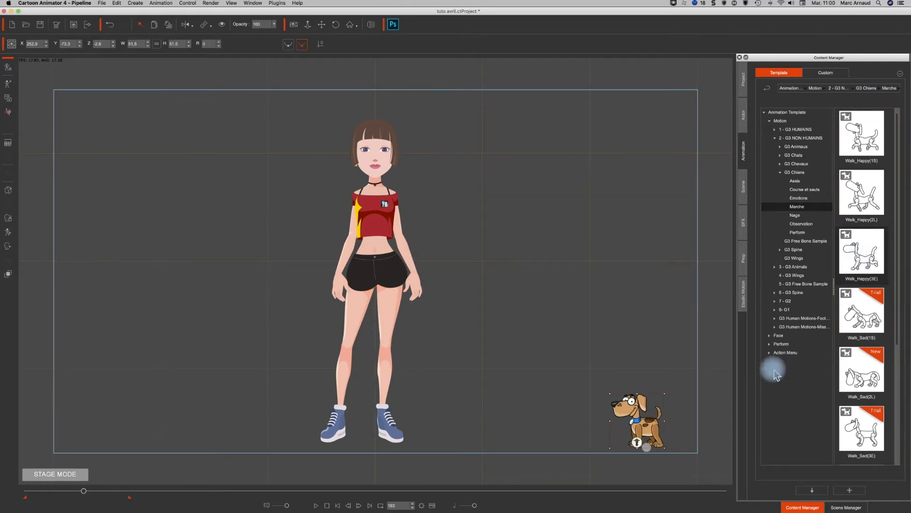
# Move the dog to the far left of the stage at frame 165, play the walk back and return to frame 1
pyautogui.moveTo(644, 428); pyautogui.dragTo(171, 422)
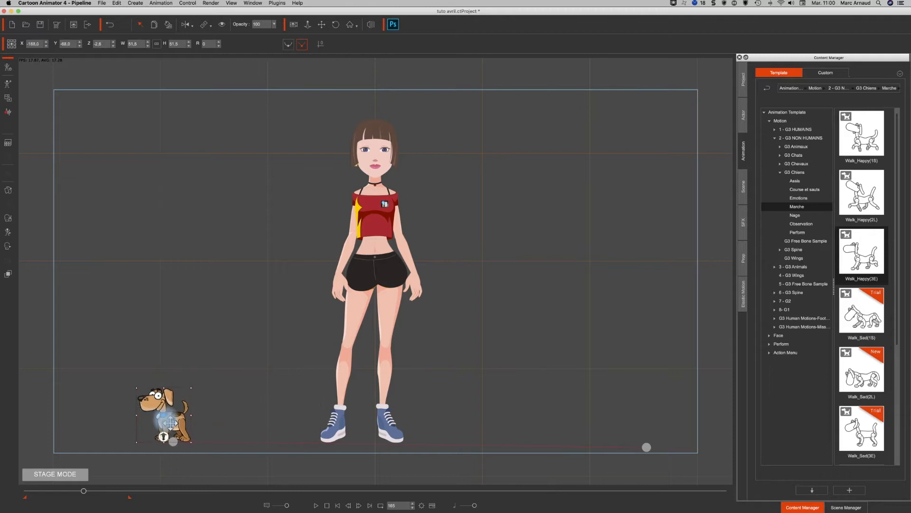
pyautogui.click(26, 492)
pyautogui.press('space')
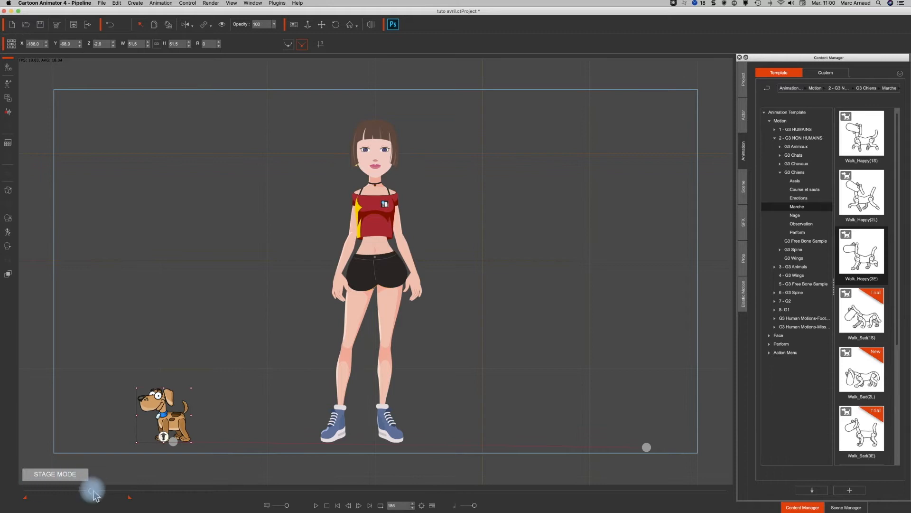
pyautogui.moveTo(91, 492); pyautogui.dragTo(2, 499)
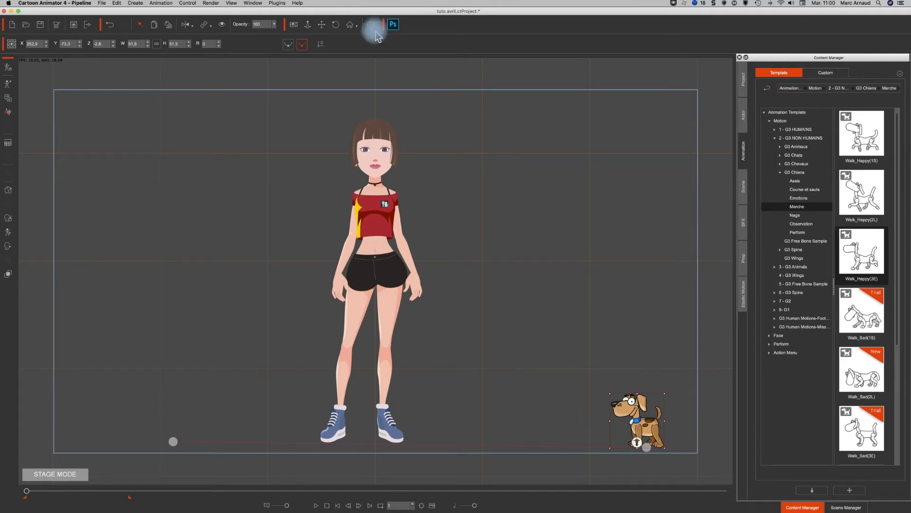
# Move the woman back in depth behind the dog in the 3D view, then return to the normal stage view
pyautogui.click(383, 282)
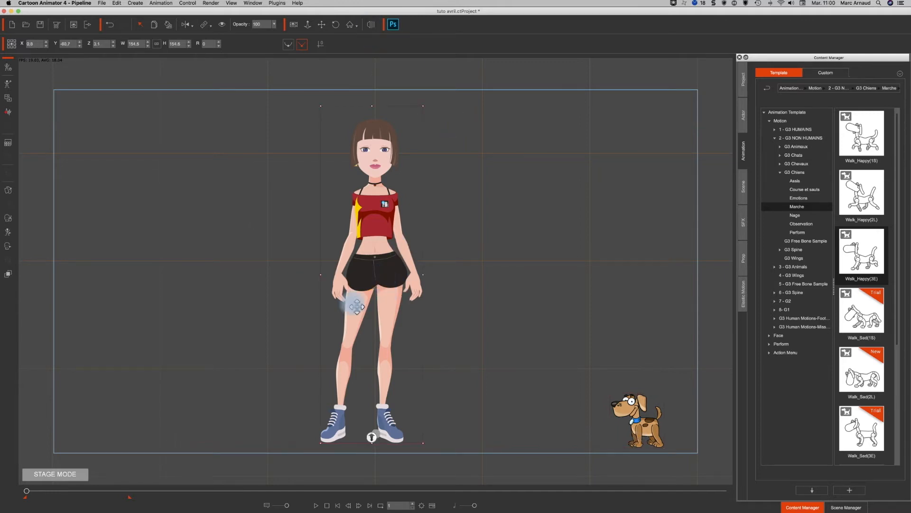
pyautogui.click(371, 24)
pyautogui.moveTo(389, 343); pyautogui.dragTo(399, 321)
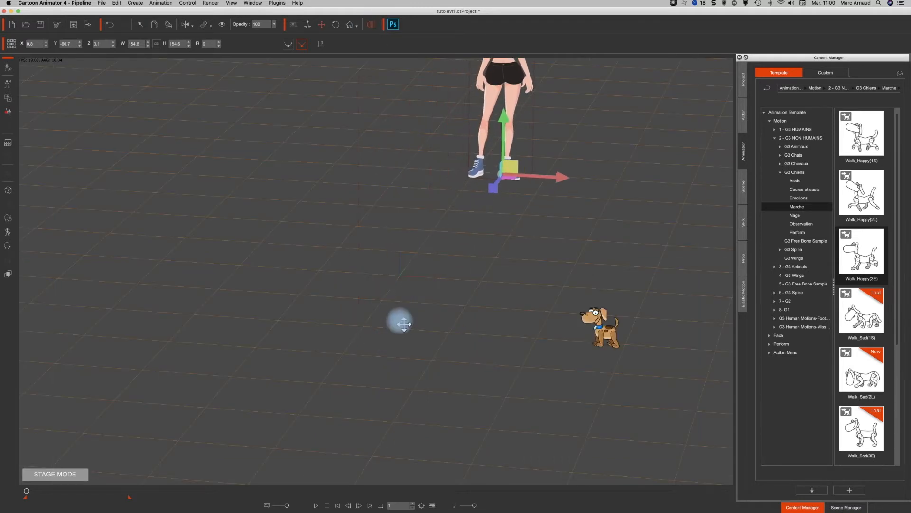
pyautogui.click(371, 26)
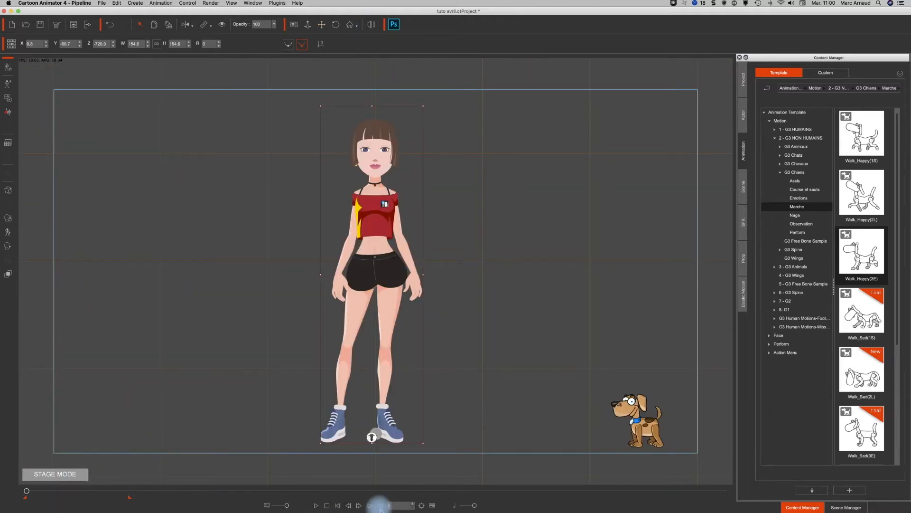
# Play the animation to check the dog walking in front of the woman, then rewind to frame 1
pyautogui.click(317, 506)
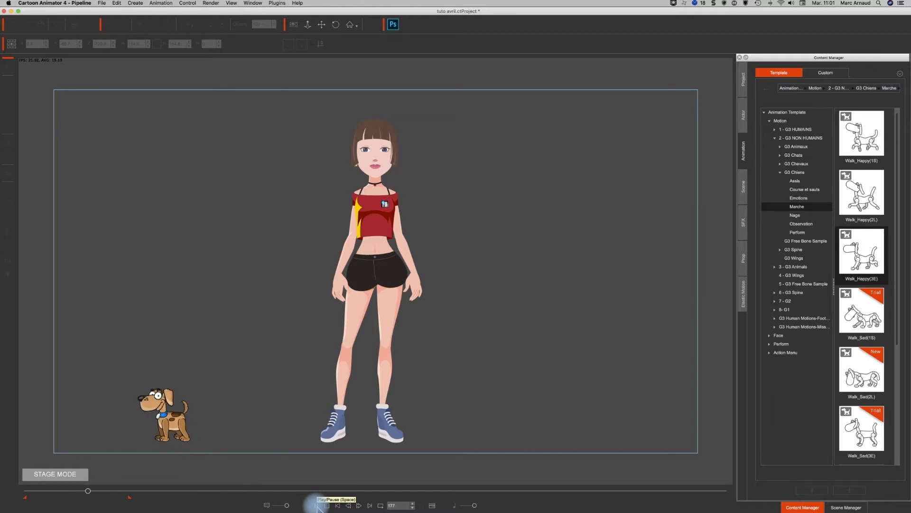
pyautogui.press('space')
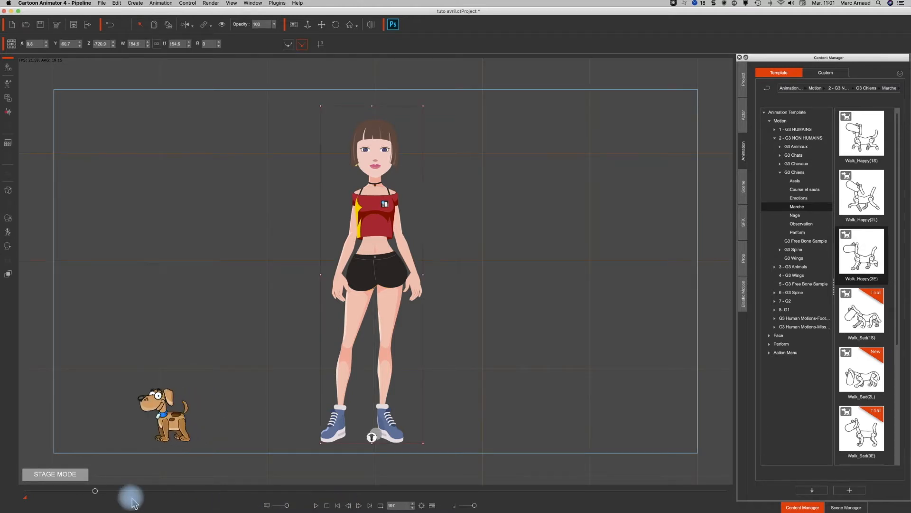
pyautogui.moveTo(96, 497); pyautogui.dragTo(14, 490)
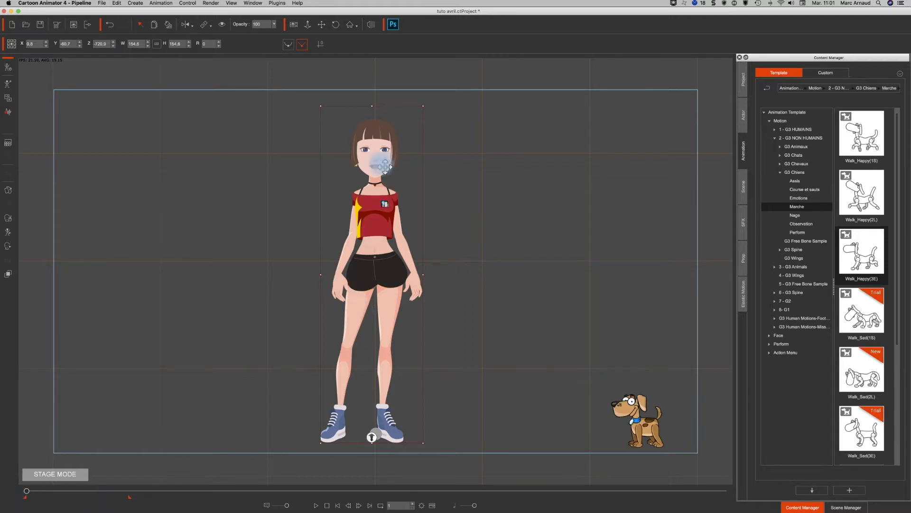
# Enable the Head Rotation Gizmo in the Face Key Editor and turn and tilt the woman's head toward the dog at frame 1
pyautogui.click(10, 250)
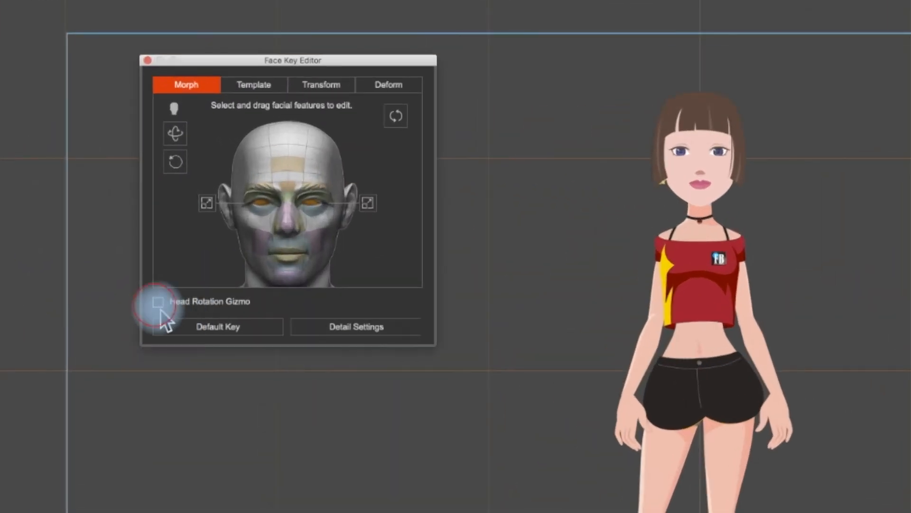
pyautogui.click(157, 304)
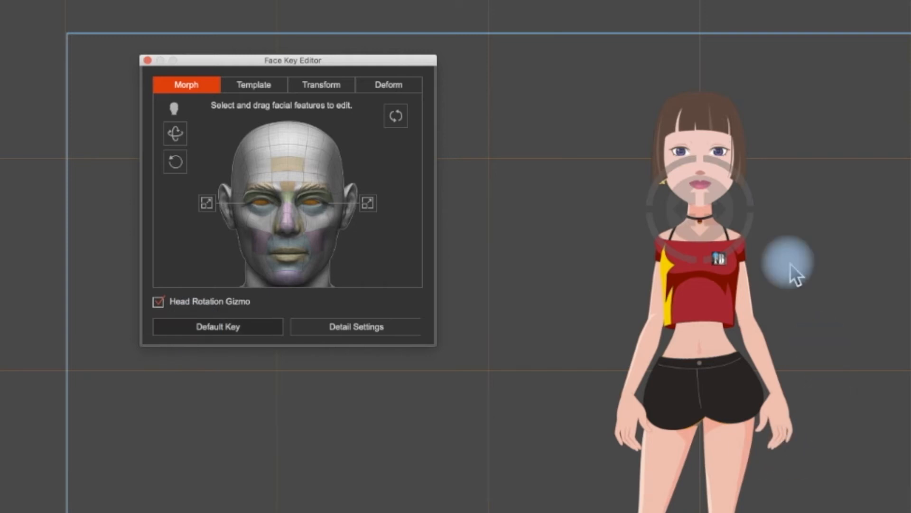
pyautogui.moveTo(687, 210); pyautogui.dragTo(868, 369)
pyautogui.moveTo(504, 256); pyautogui.dragTo(542, 284)
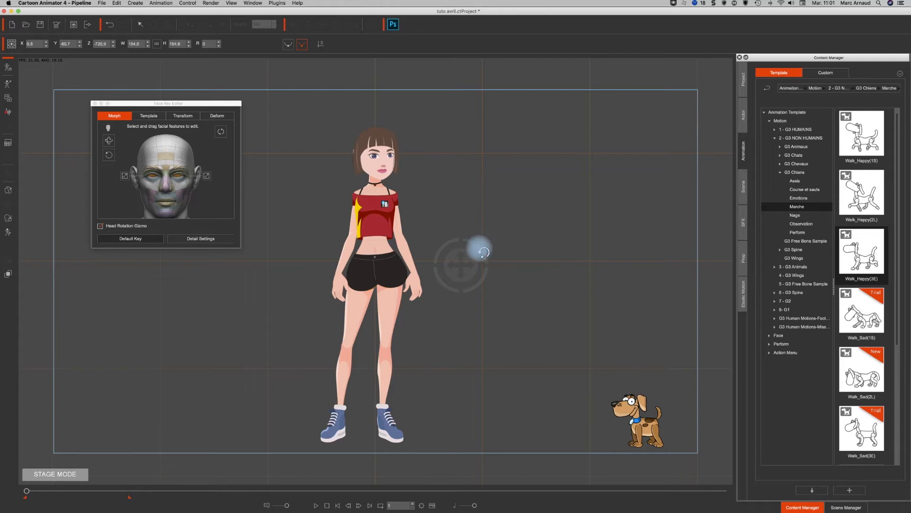
pyautogui.moveTo(480, 250); pyautogui.dragTo(489, 256)
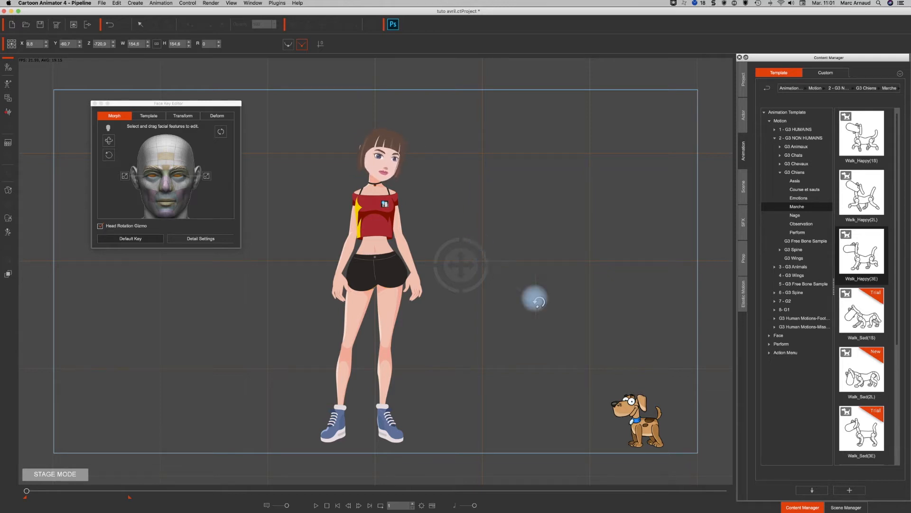
# Key the woman's head facing forward and down at frame 72, and turned and tilted left toward the dog at frame 149
pyautogui.moveTo(26, 491); pyautogui.dragTo(50, 492)
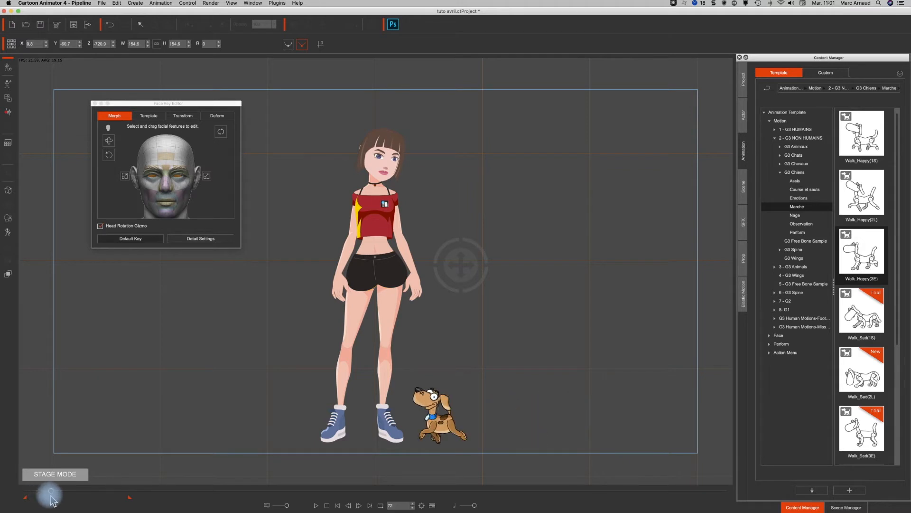
pyautogui.moveTo(453, 243); pyautogui.dragTo(404, 266)
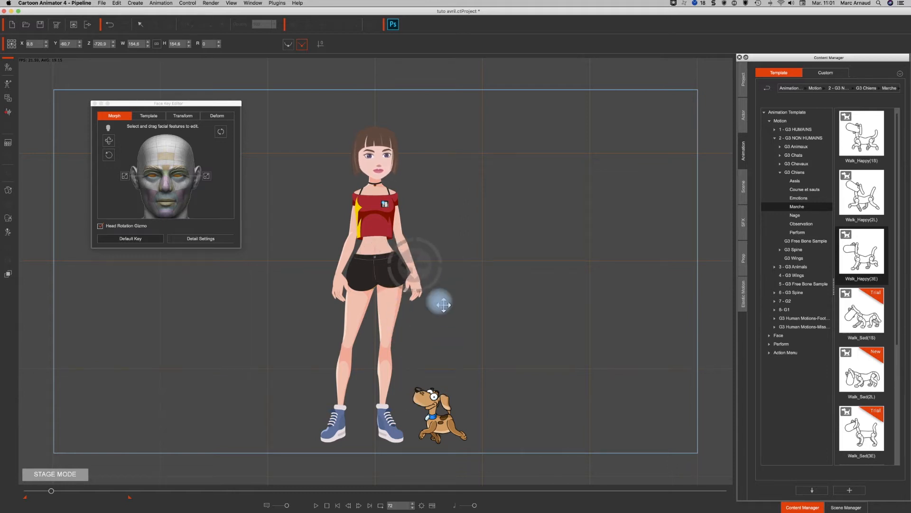
pyautogui.moveTo(417, 261); pyautogui.dragTo(390, 317)
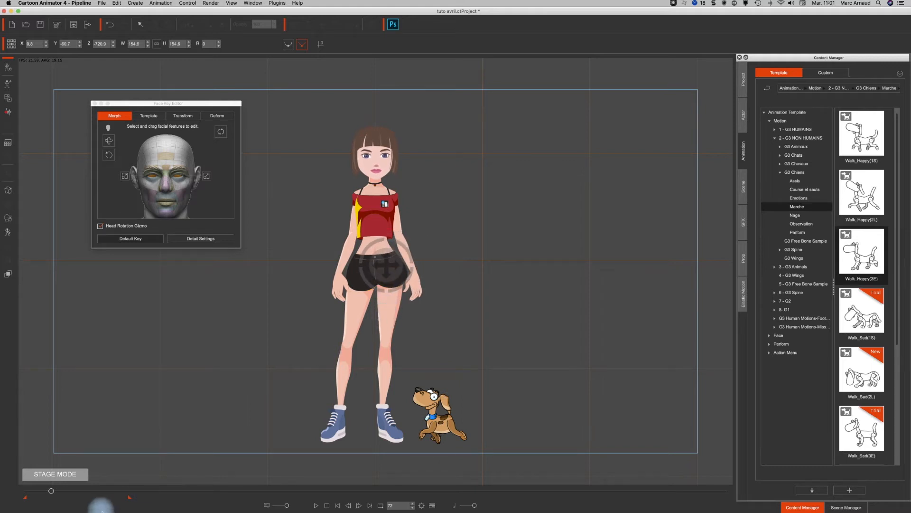
pyautogui.moveTo(52, 495); pyautogui.dragTo(78, 497)
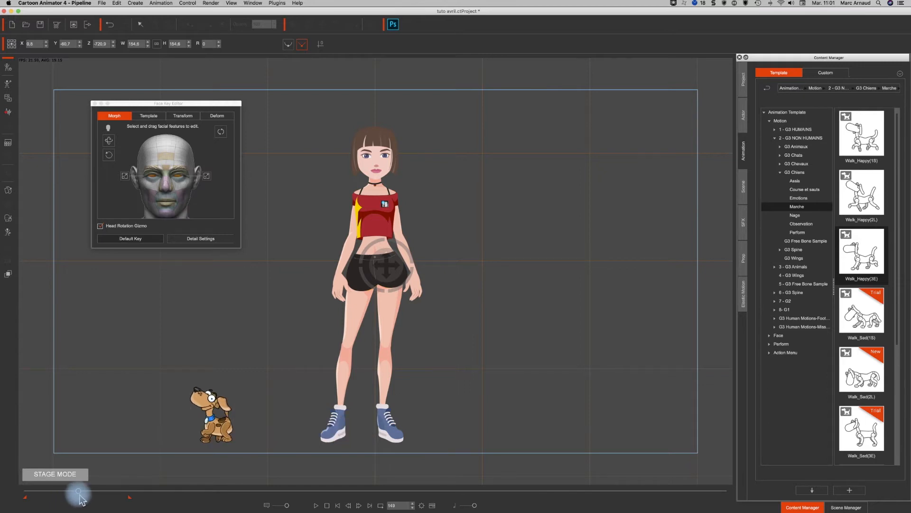
pyautogui.moveTo(398, 269); pyautogui.dragTo(326, 306)
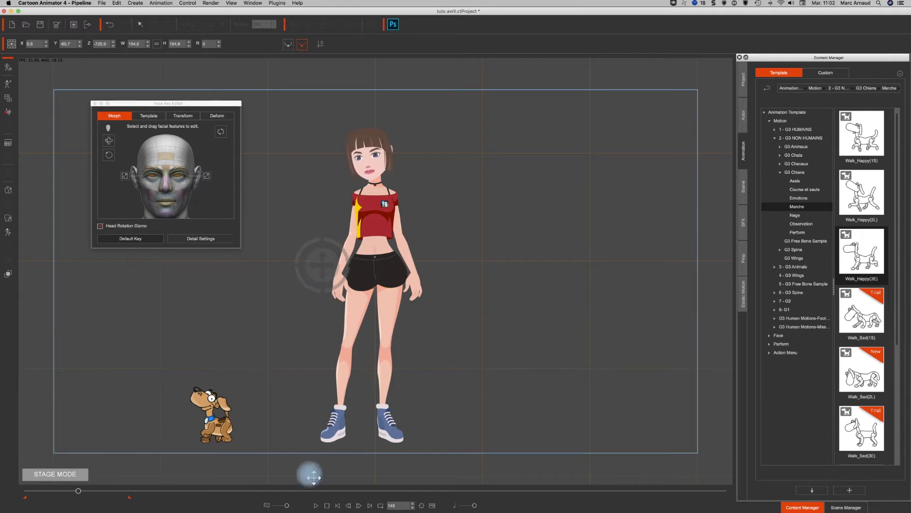
# Play the animation from the start to review the woman's head following the dog, then rewind to the beginning
pyautogui.click(27, 491)
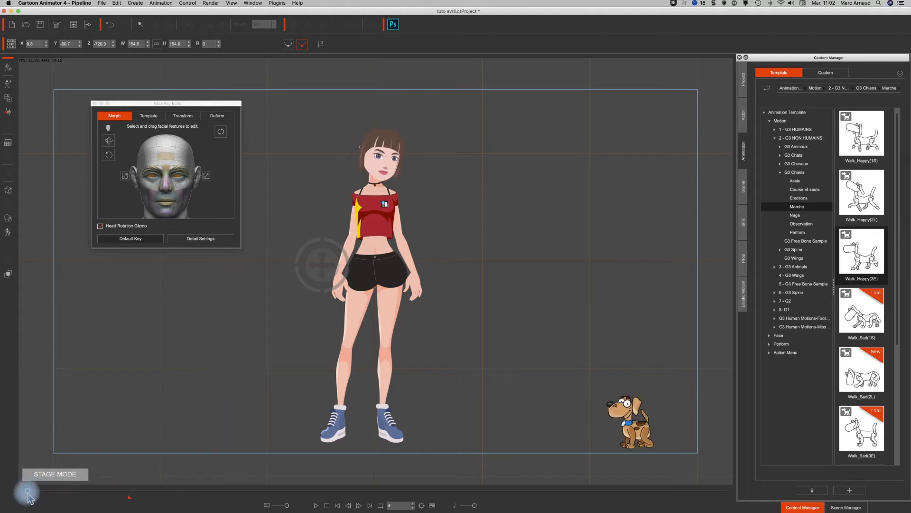
pyautogui.press('space')
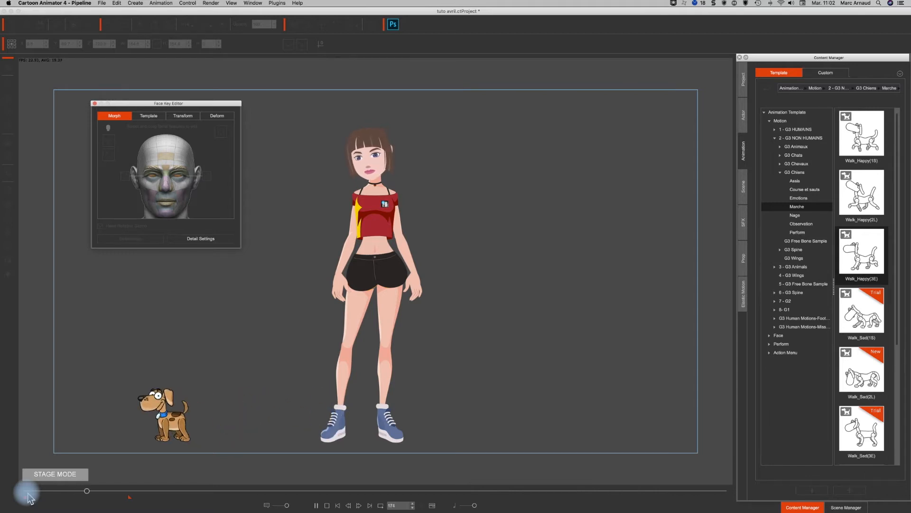
pyautogui.press('space')
pyautogui.moveTo(103, 491); pyautogui.dragTo(25, 493)
pyautogui.press('space')
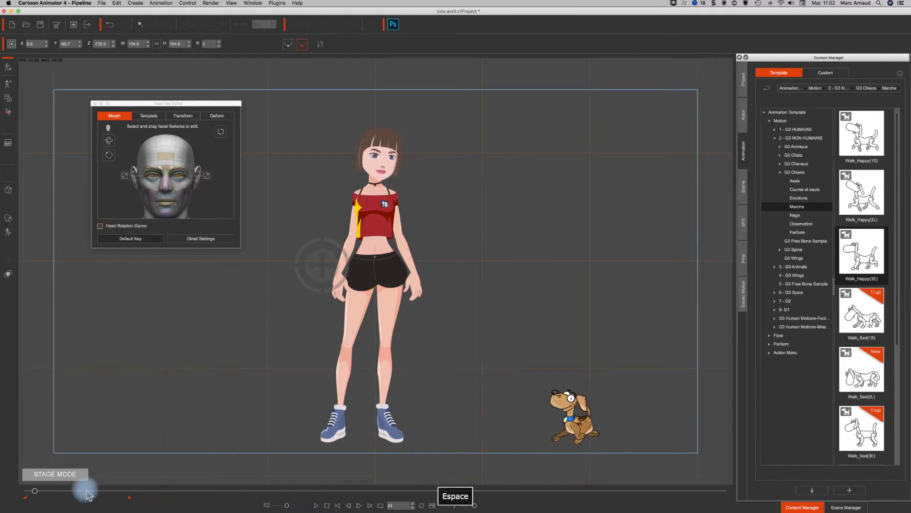
pyautogui.click(26, 491)
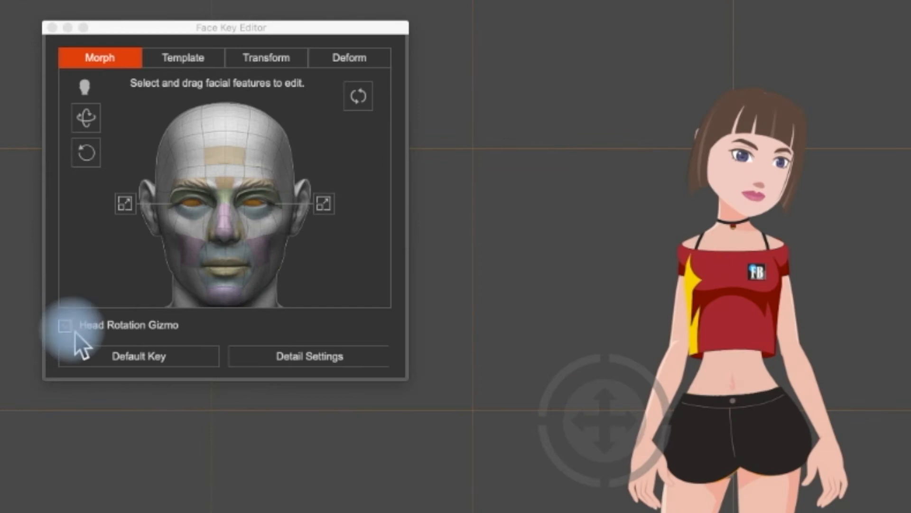
# Turn off the Head Rotation Gizmo and key the woman's eyes to follow the dog at frames 1, 62, 93, 125 and 172
pyautogui.click(100, 227)
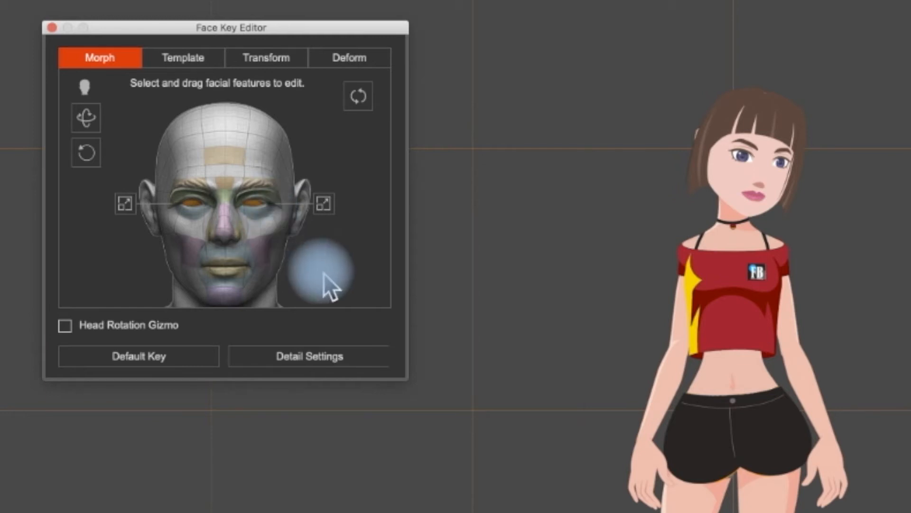
pyautogui.moveTo(315, 255); pyautogui.dragTo(428, 352)
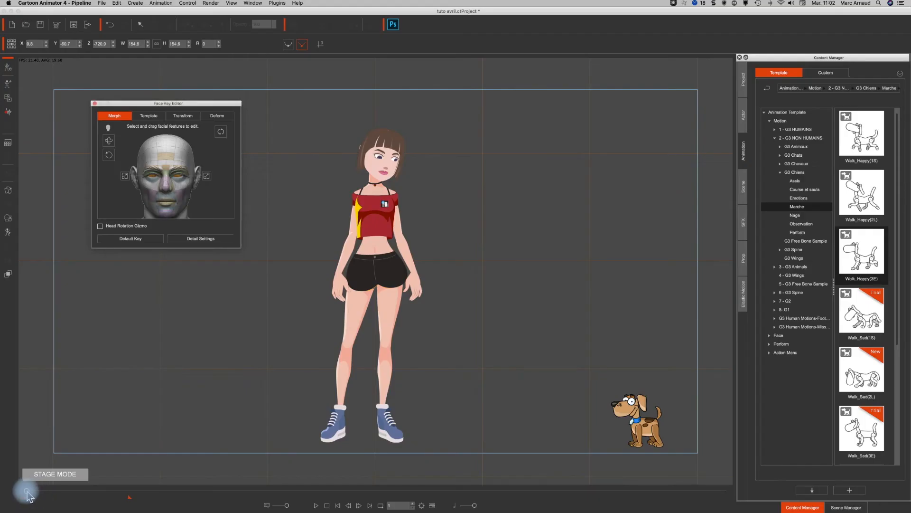
pyautogui.moveTo(27, 492); pyautogui.dragTo(48, 495)
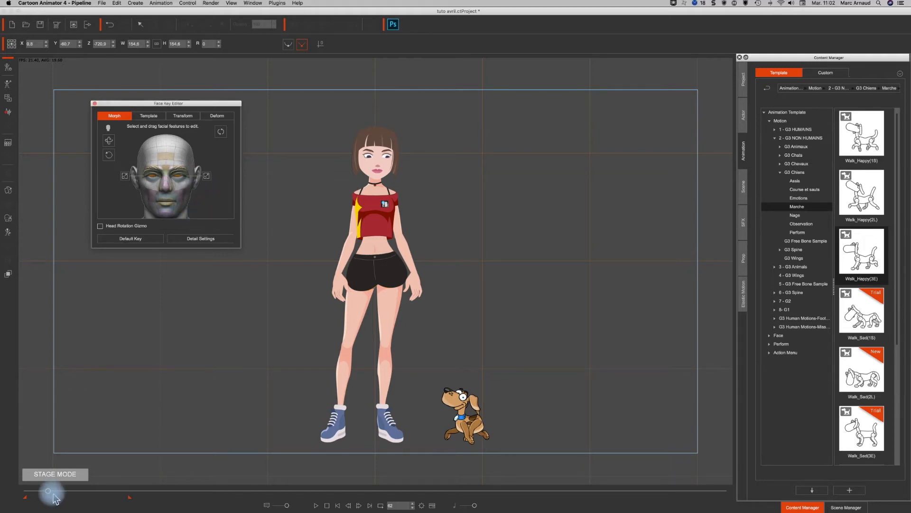
pyautogui.moveTo(49, 491); pyautogui.dragTo(59, 491)
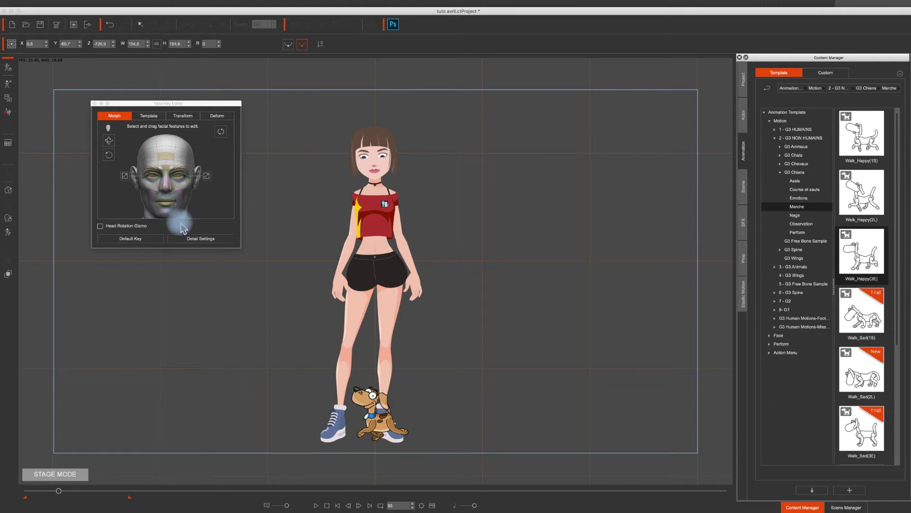
pyautogui.moveTo(59, 491); pyautogui.dragTo(69, 490)
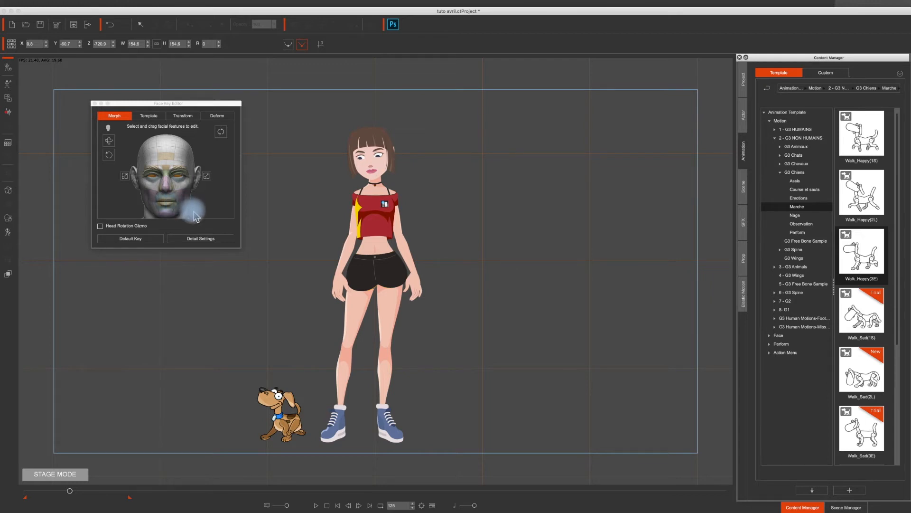
pyautogui.moveTo(70, 491); pyautogui.dragTo(86, 490)
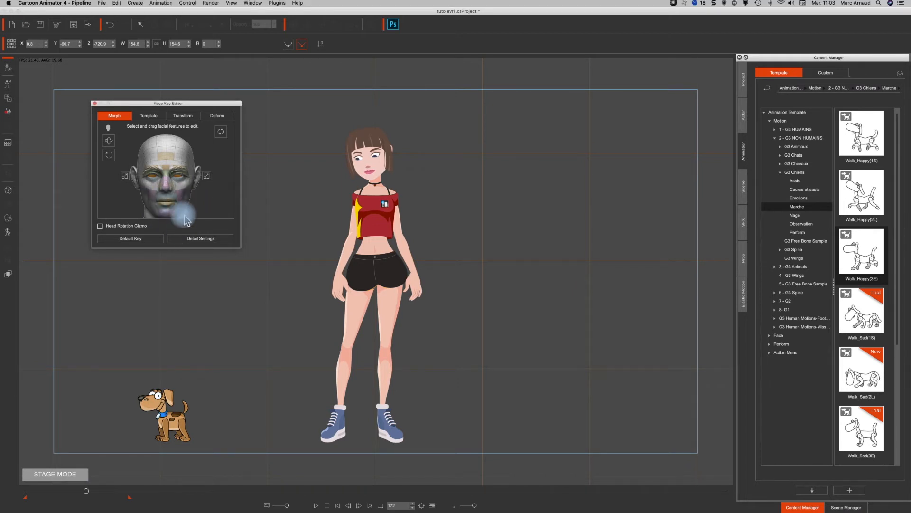
# Play the animation from the start to review the woman's gaze following the dog, and return to frame 1
pyautogui.click(25, 492)
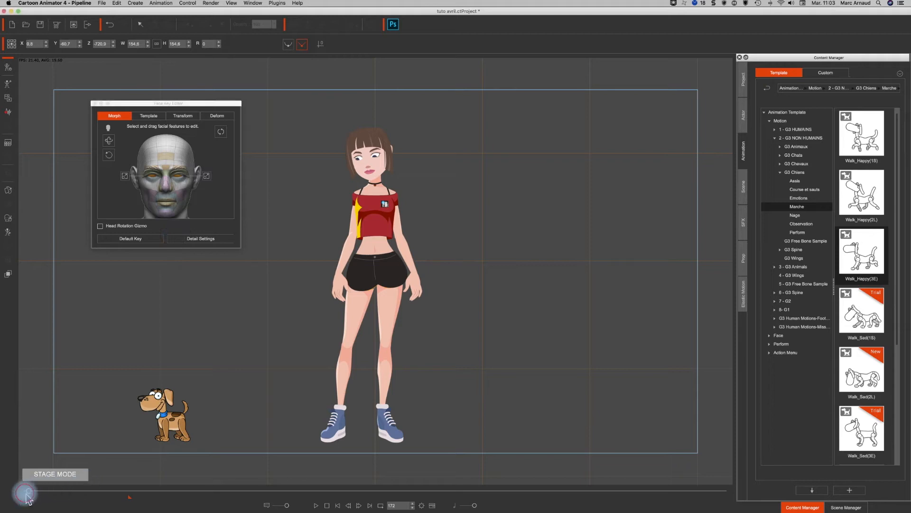
pyautogui.press('space')
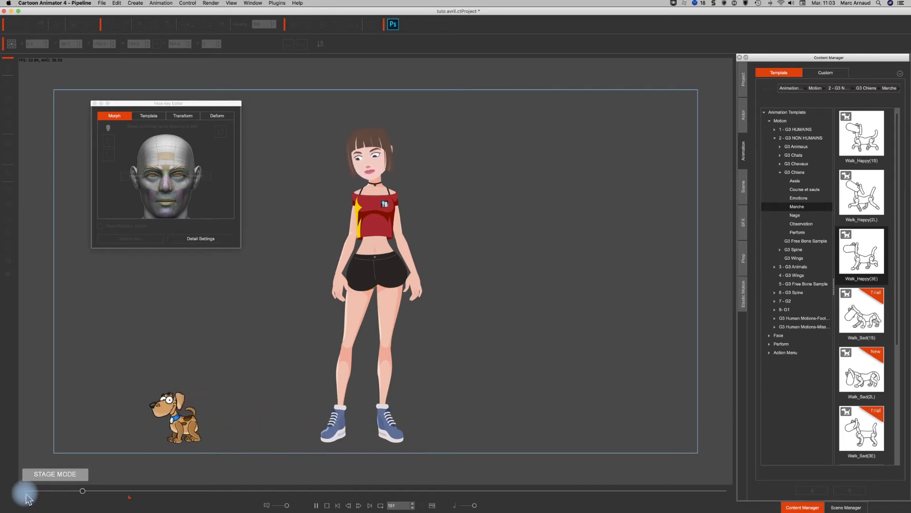
pyautogui.press('space')
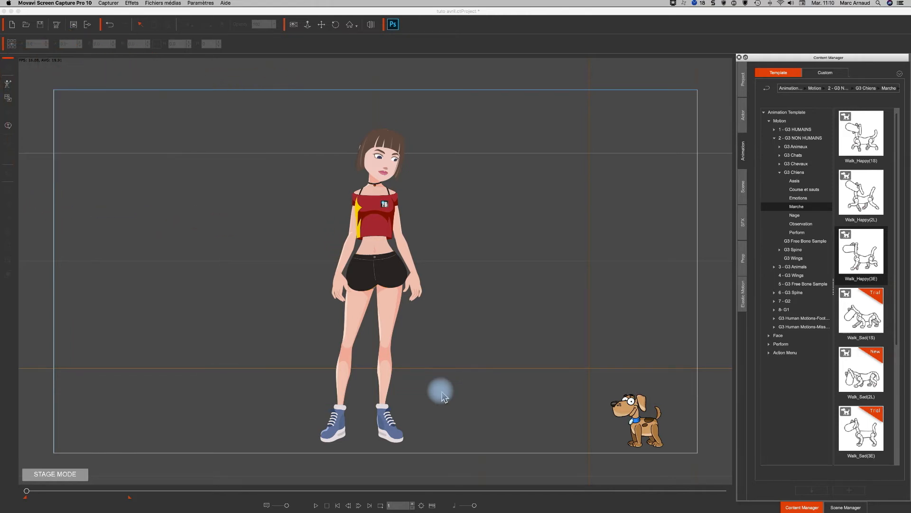
pyautogui.moveTo(28, 492); pyautogui.dragTo(7, 493)
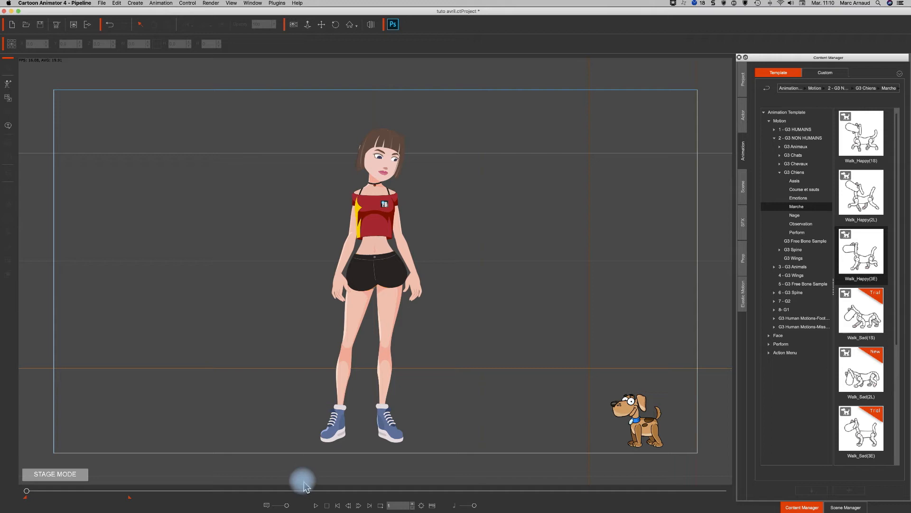
# Show the Project track in the Timeline and insert empty frames at frame 1 of that track
pyautogui.click(433, 506)
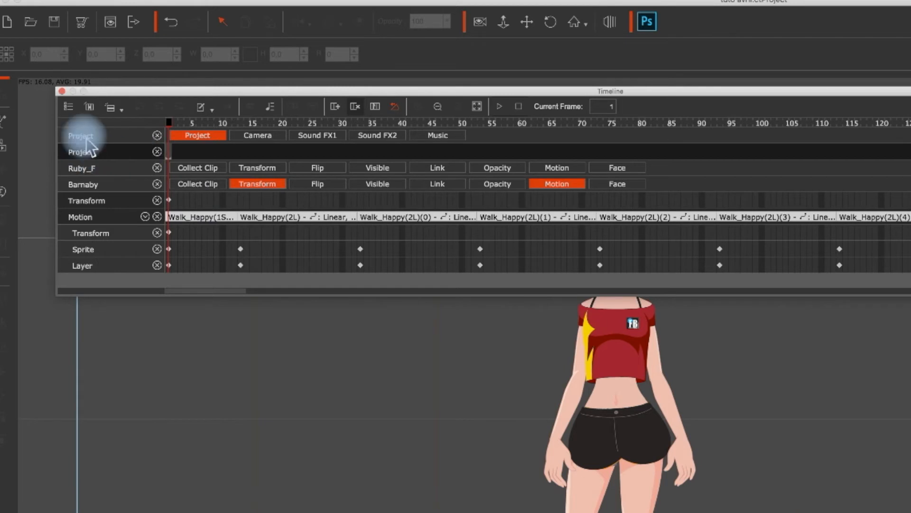
pyautogui.click(69, 107)
pyautogui.click(107, 117)
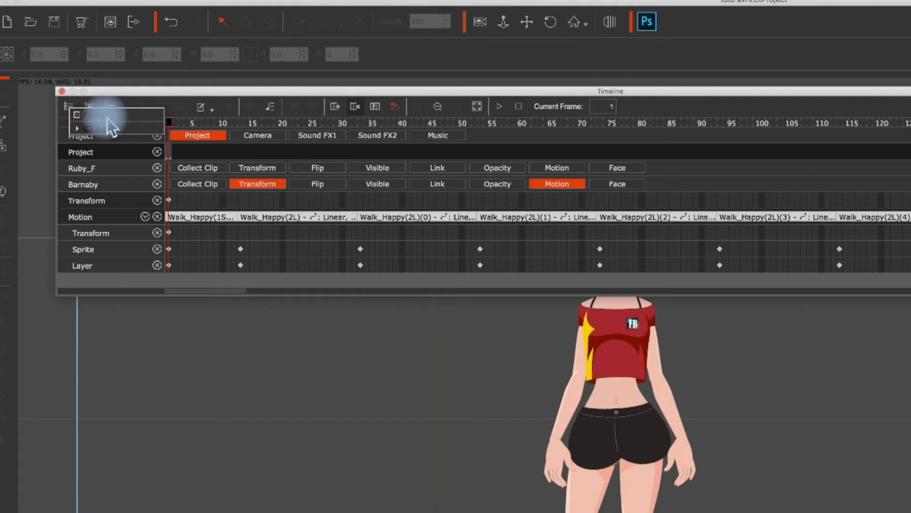
pyautogui.click(135, 281)
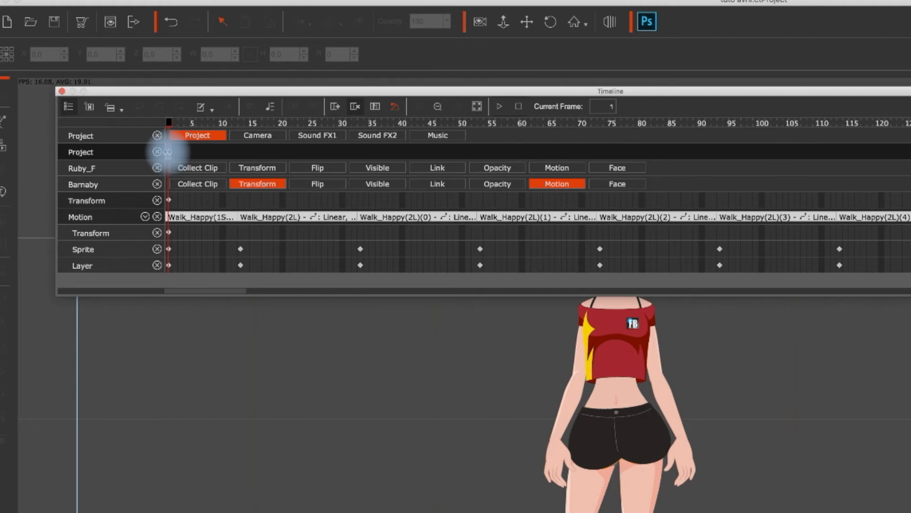
pyautogui.rightClick(168, 153)
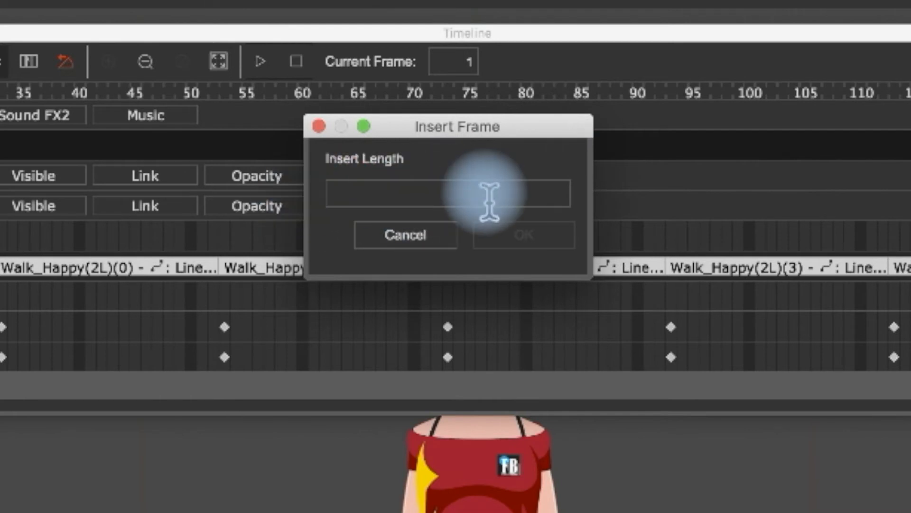
pyautogui.click(529, 243)
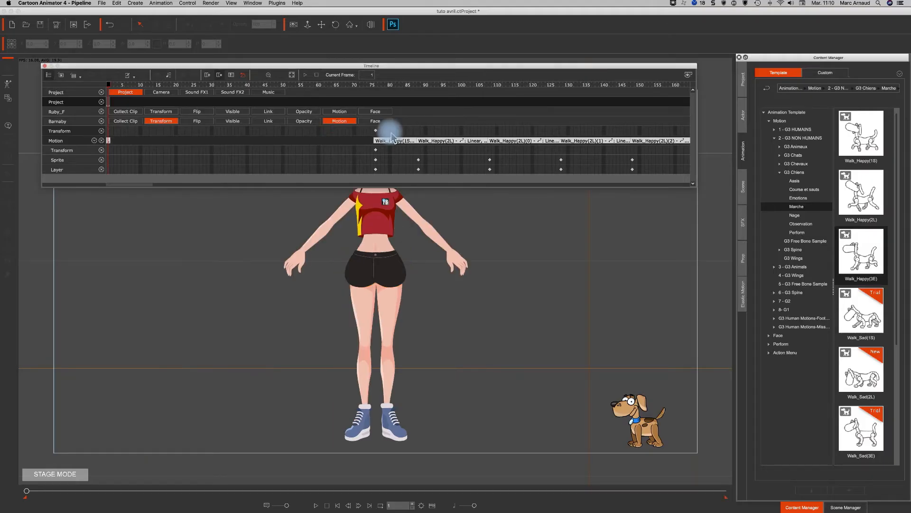
pyautogui.click(45, 66)
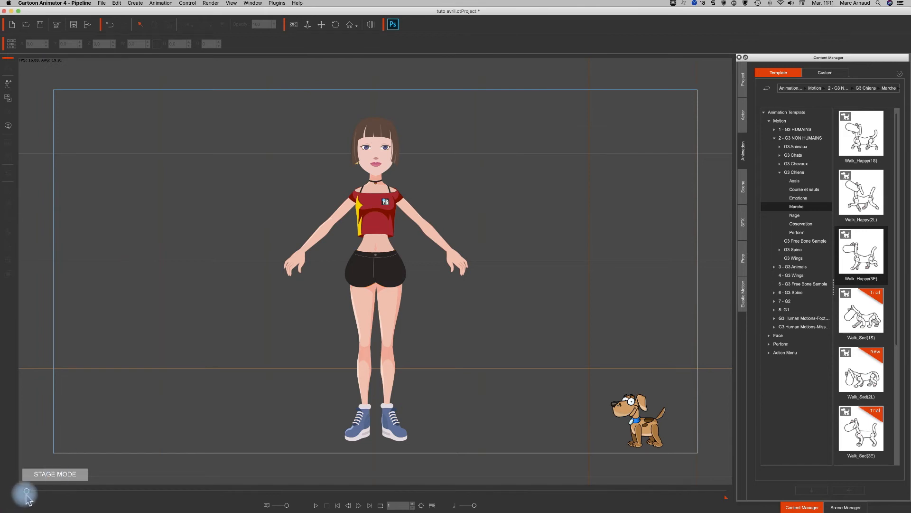
# Play the animation to check the delayed start of the dog's walk, then rewind to the beginning
pyautogui.click(315, 506)
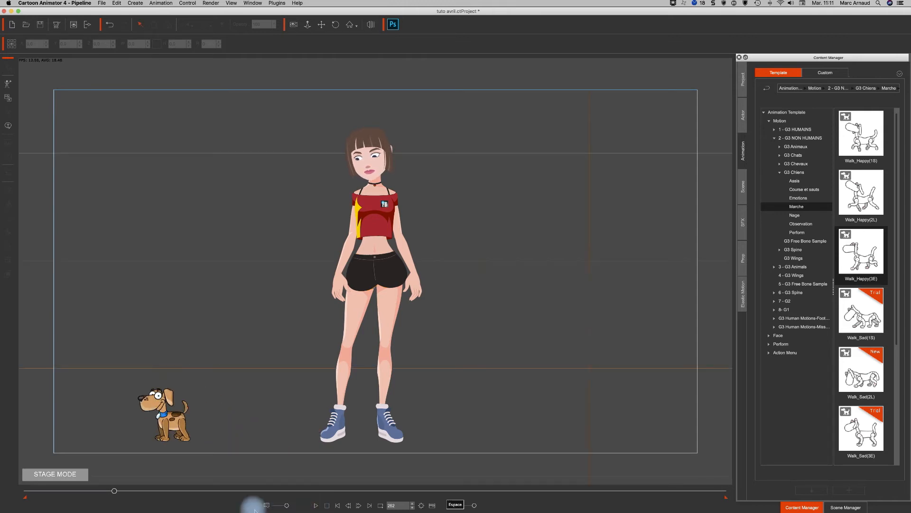
pyautogui.moveTo(118, 496); pyautogui.dragTo(24, 494)
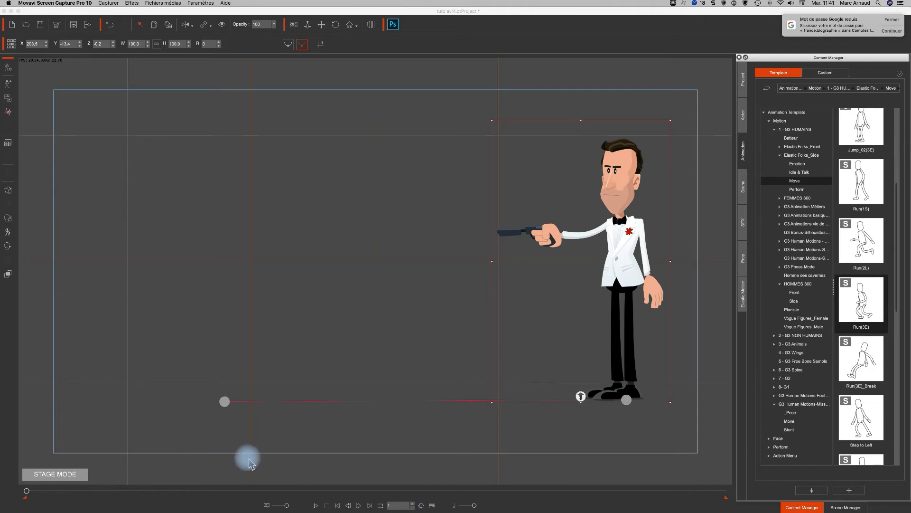
# Play the animation of the spy character holding a gun, then rewind to the beginning
pyautogui.click(316, 506)
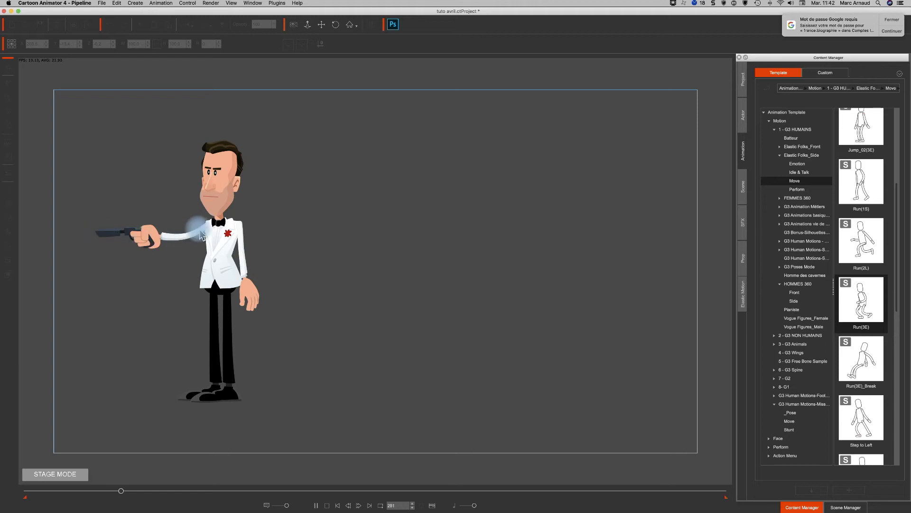
pyautogui.click(316, 506)
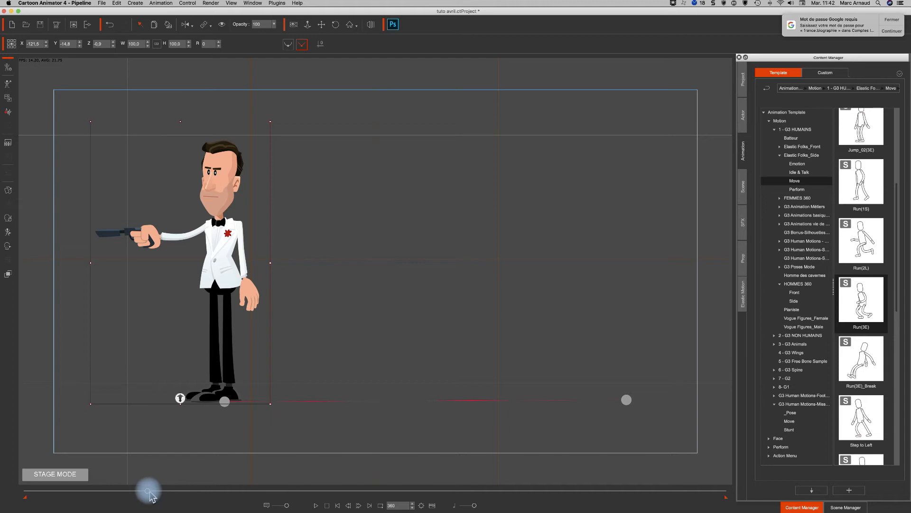
pyautogui.moveTo(149, 493); pyautogui.dragTo(2, 498)
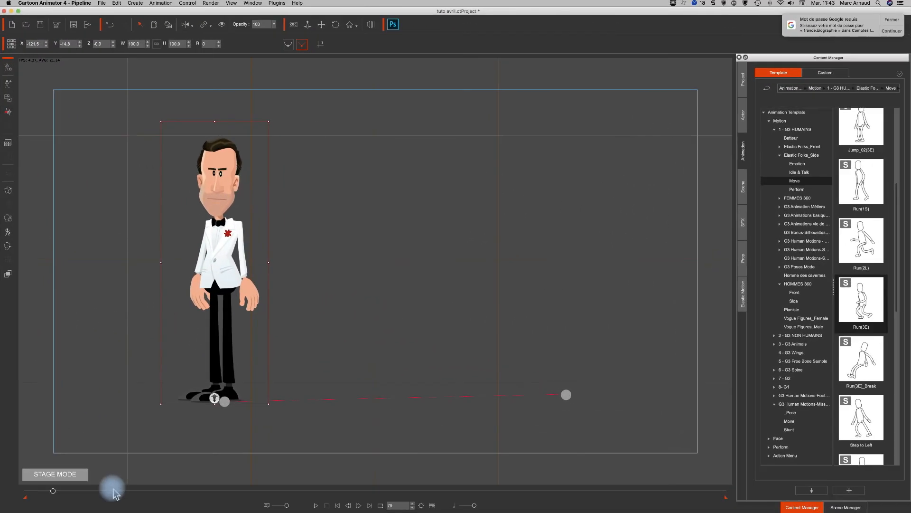
# Play the animation of the spy running without his gun from frame 1, then move to frame 21
pyautogui.moveTo(207, 398); pyautogui.dragTo(171, 400)
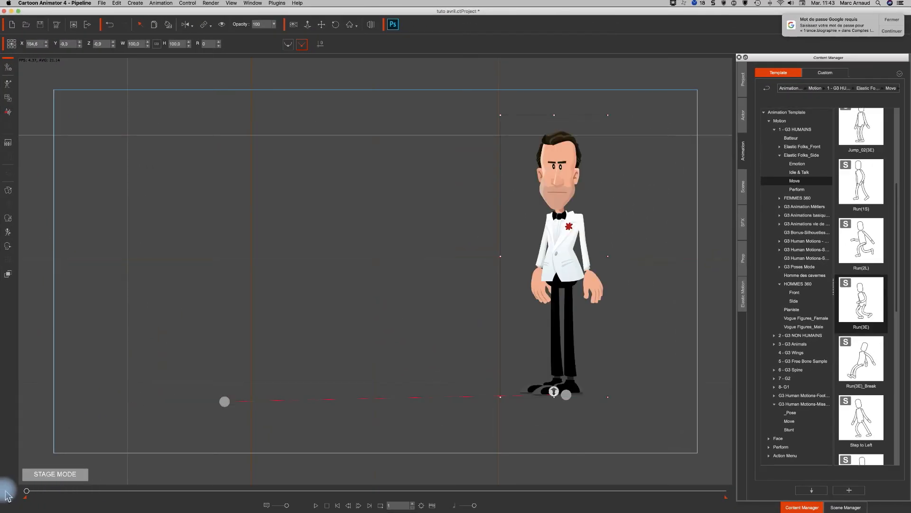
pyautogui.click(316, 506)
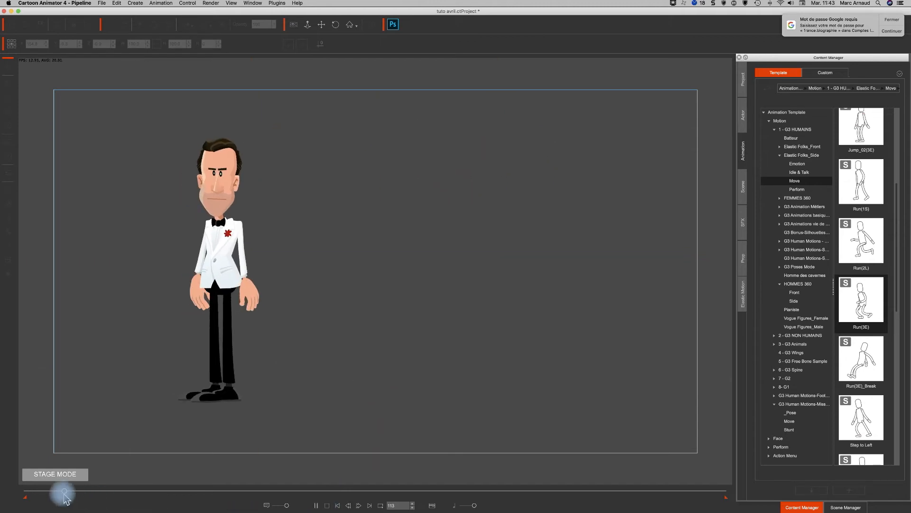
pyautogui.click(33, 491)
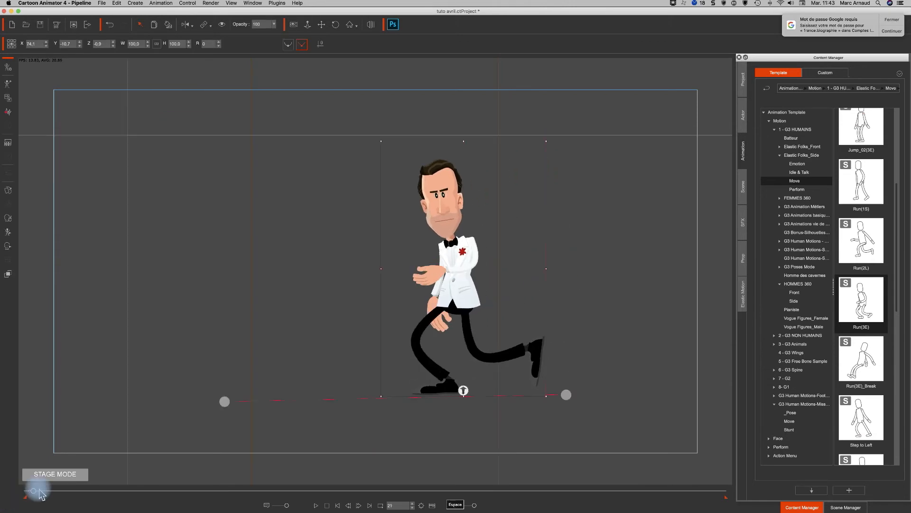
# Examine the spy's run frame by frame, forward to frame 27 and back, then rewind to frame 1
pyautogui.click(359, 506)
pyautogui.click(359, 506)
pyautogui.click(359, 506)
pyautogui.click(360, 506)
pyautogui.click(360, 506)
pyautogui.click(359, 506)
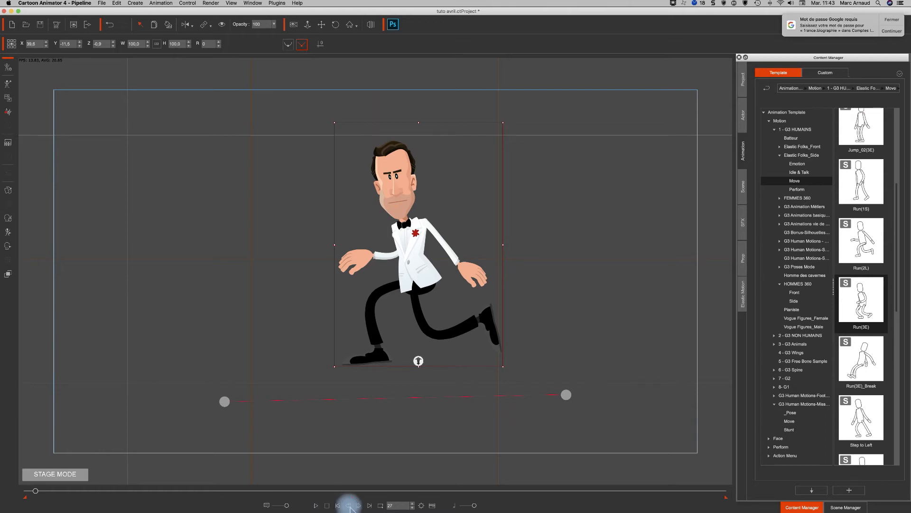
pyautogui.click(348, 506)
pyautogui.click(348, 506)
pyautogui.click(348, 506)
pyautogui.click(348, 506)
pyautogui.click(348, 505)
pyautogui.moveTo(33, 490); pyautogui.dragTo(9, 491)
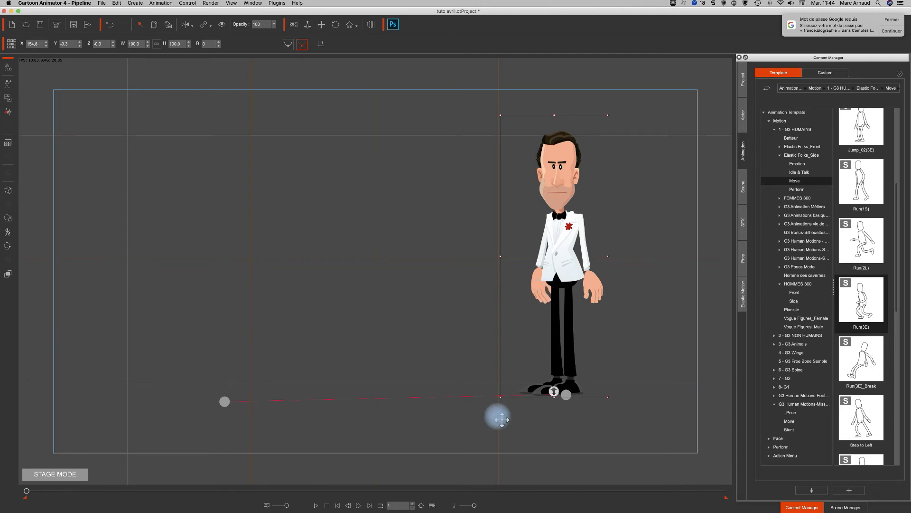
# Switch the spy's RHand to the gun-2 sprite at frame 1 in the Sprite Editor
pyautogui.click(12, 195)
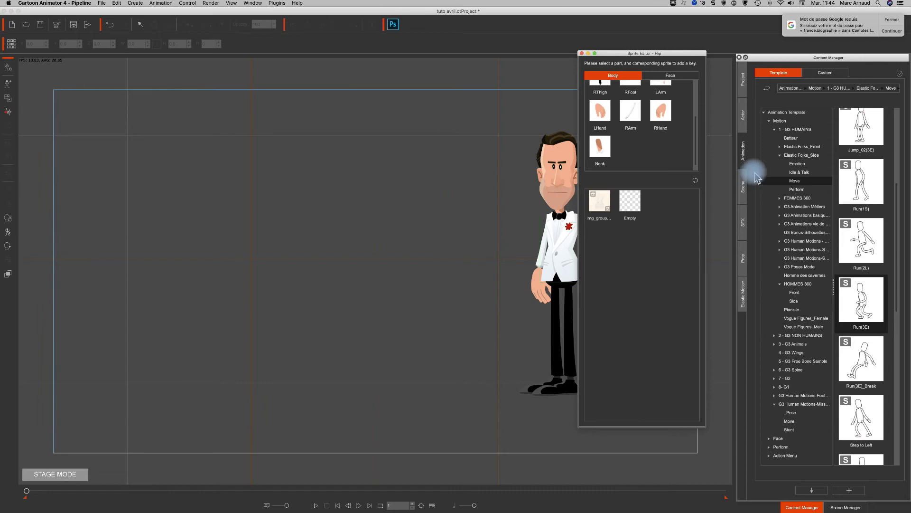
pyautogui.moveTo(648, 55); pyautogui.dragTo(148, 96)
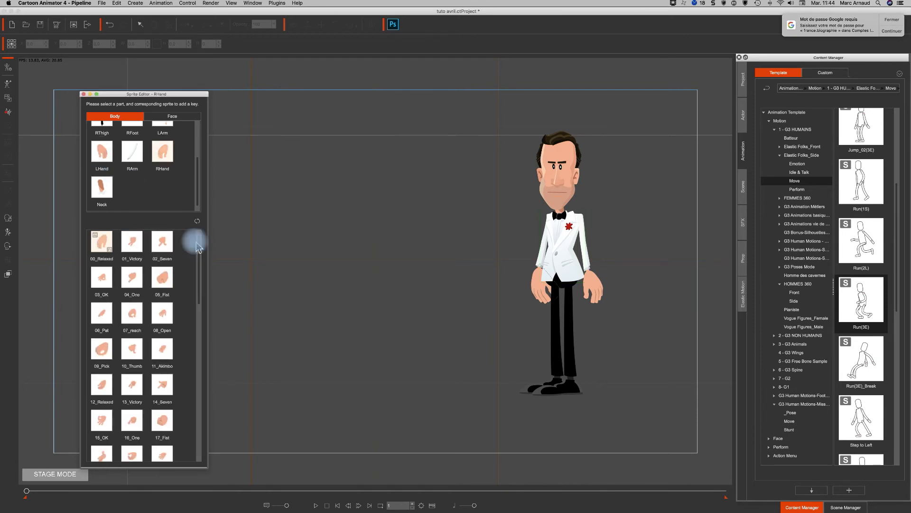
pyautogui.click(201, 439)
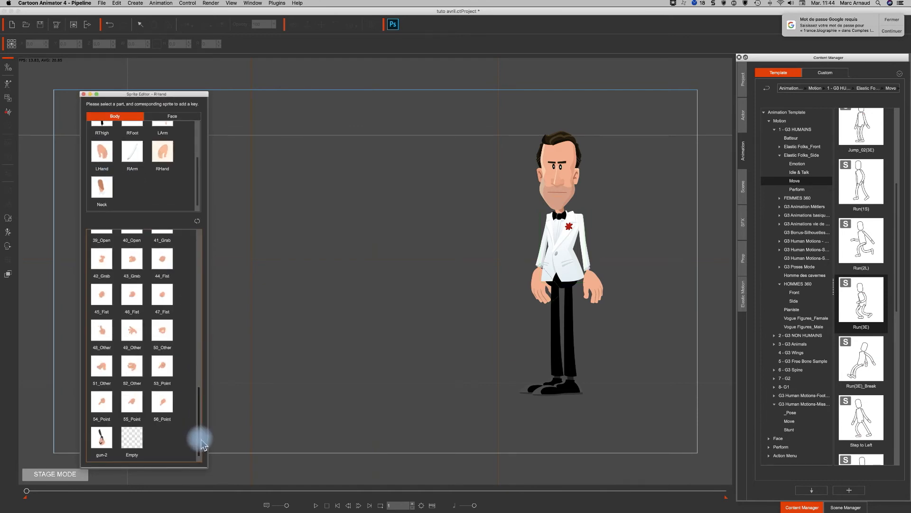
pyautogui.click(102, 439)
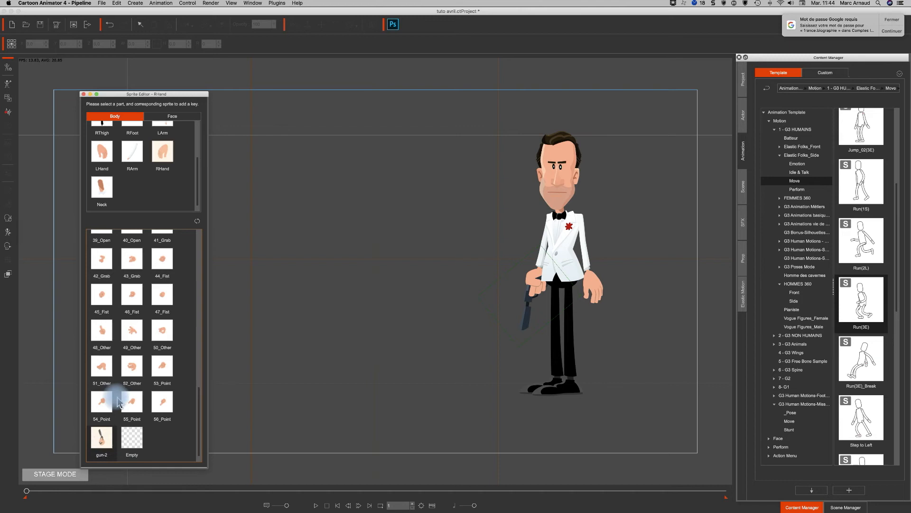
pyautogui.click(84, 94)
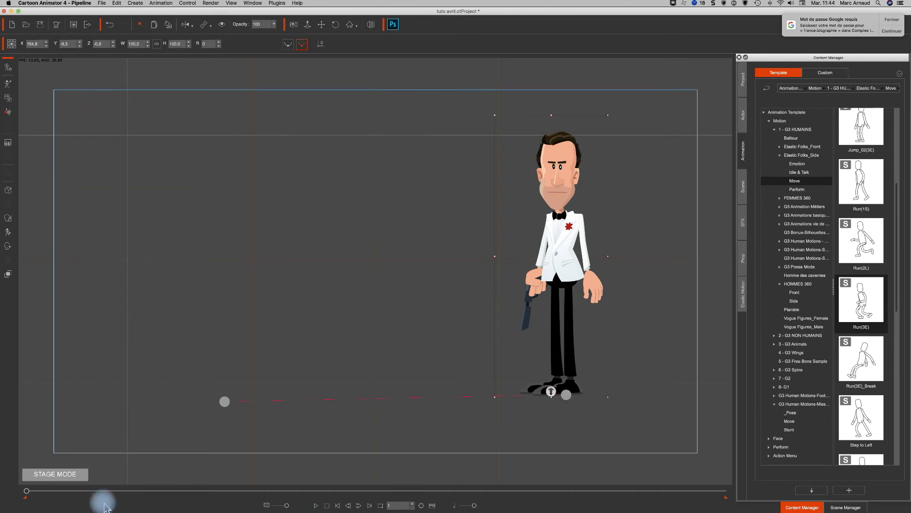
# Open the timeline and cut the spy's Sprite track keyframes at frames 20, 38 and 56
pyautogui.moveTo(29, 494); pyautogui.dragTo(35, 495)
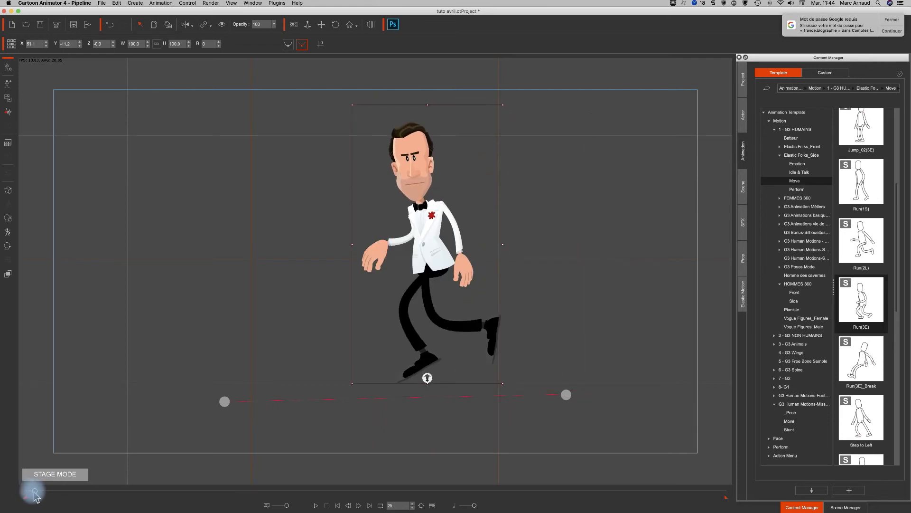
pyautogui.click(432, 505)
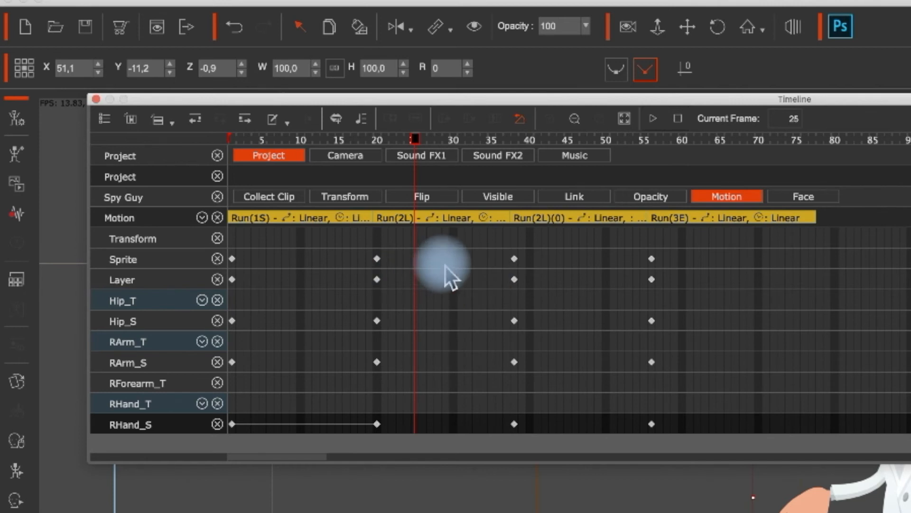
pyautogui.click(378, 260)
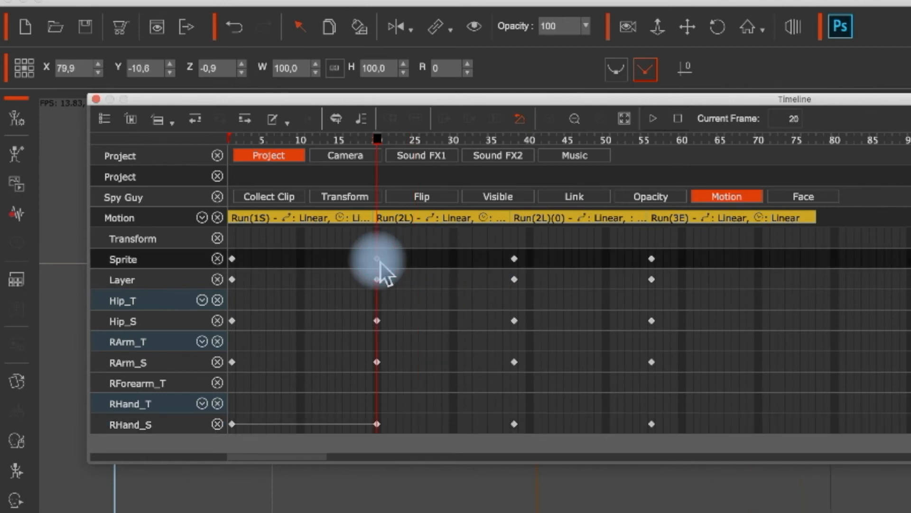
pyautogui.rightClick(381, 263)
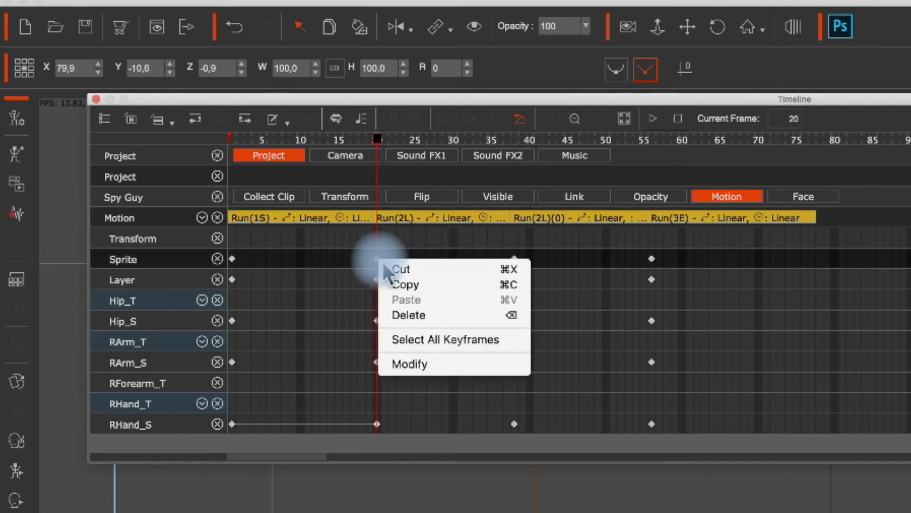
pyautogui.click(539, 264)
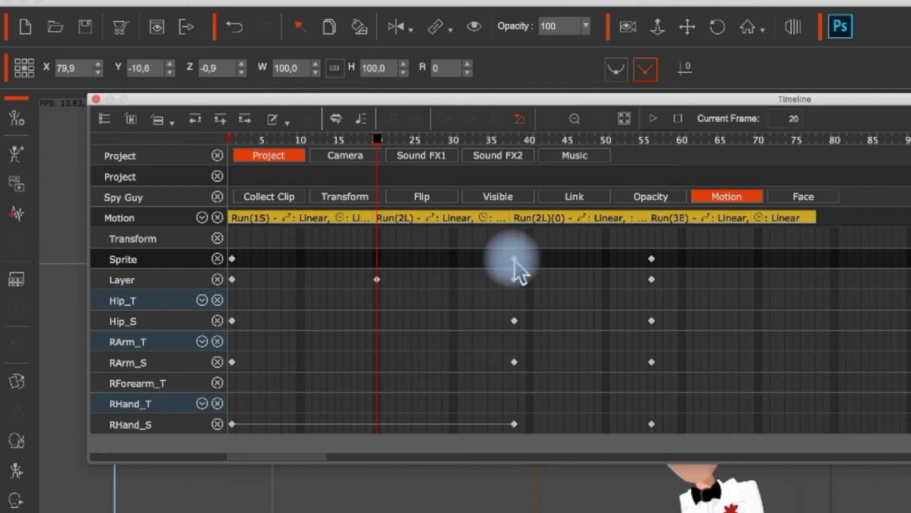
pyautogui.click(514, 261)
pyautogui.rightClick(516, 265)
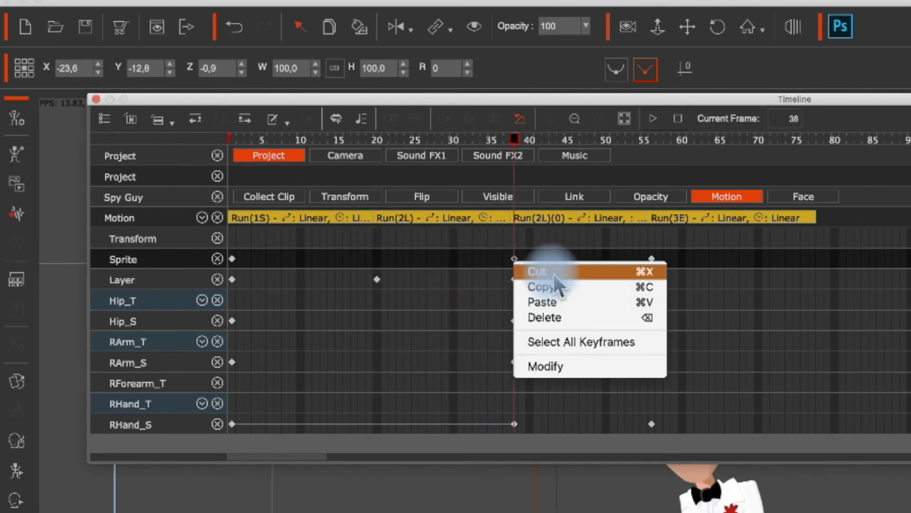
pyautogui.click(554, 272)
pyautogui.click(654, 263)
pyautogui.rightClick(660, 264)
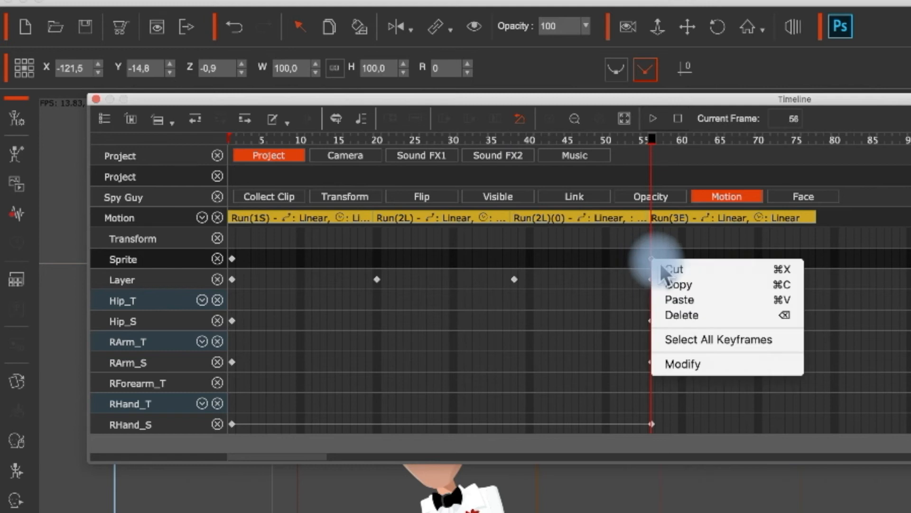
pyautogui.click(680, 275)
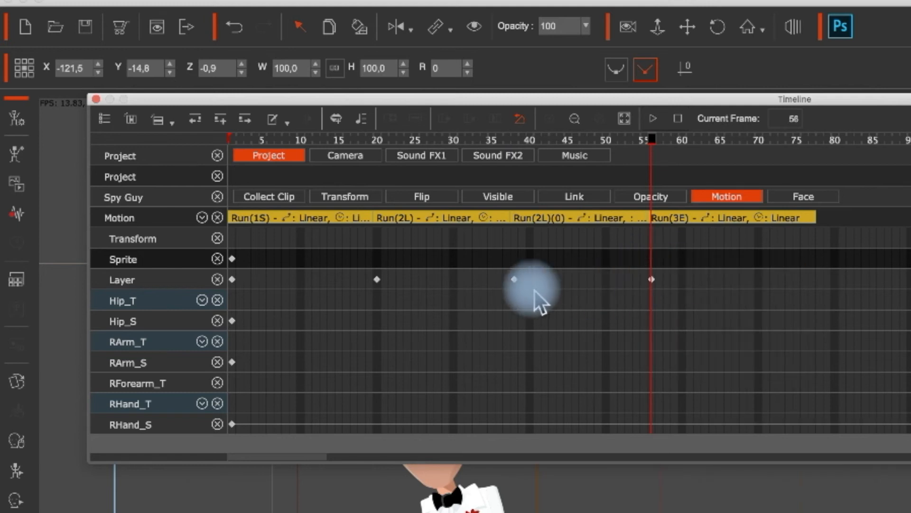
# Cut the spy's Layer track keyframes at frames 56, 38 and 20
pyautogui.rightClick(654, 281)
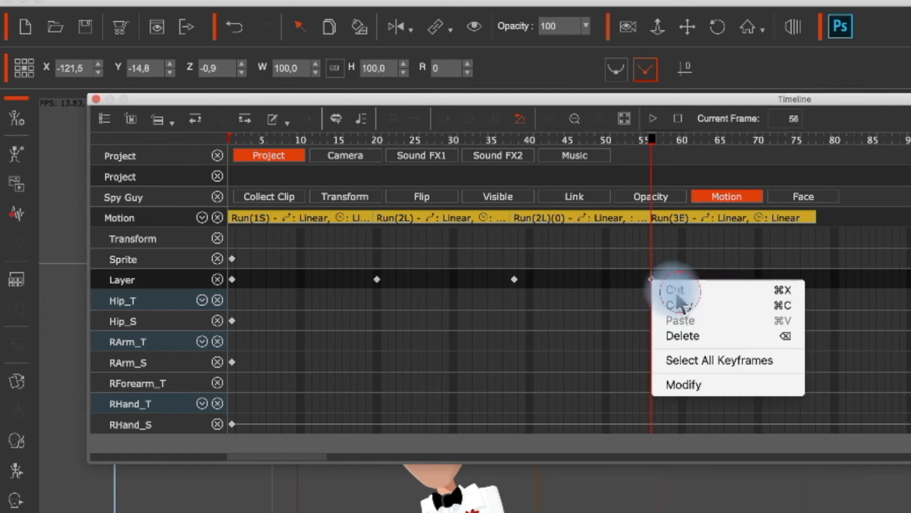
pyautogui.click(666, 290)
pyautogui.click(517, 282)
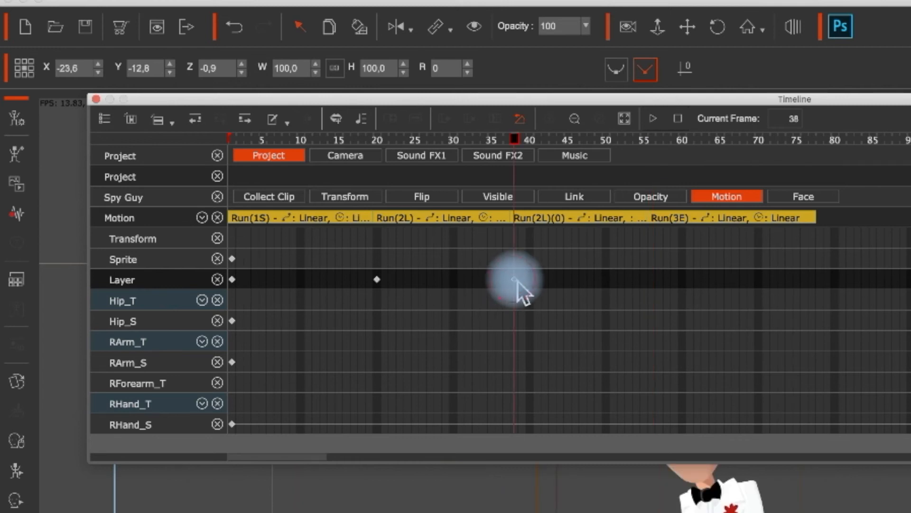
pyautogui.rightClick(517, 282)
pyautogui.click(392, 282)
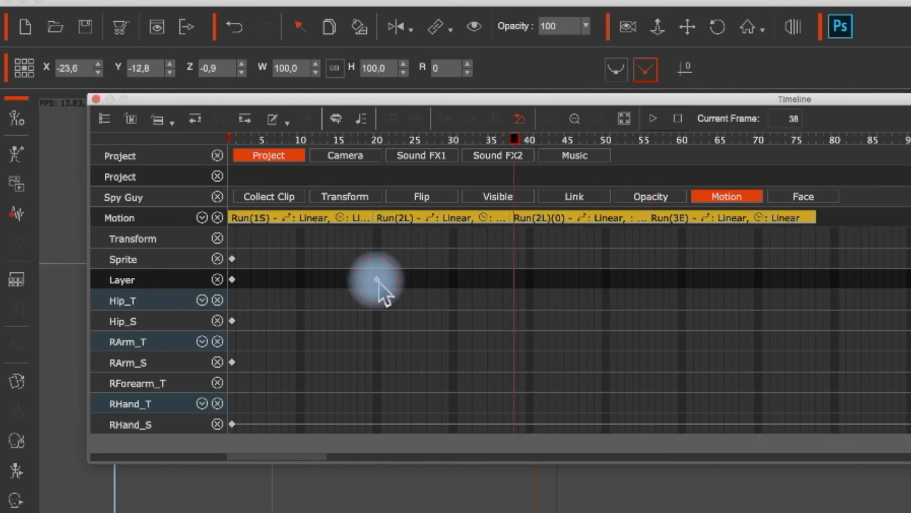
pyautogui.click(379, 283)
pyautogui.rightClick(405, 288)
pyautogui.click(414, 291)
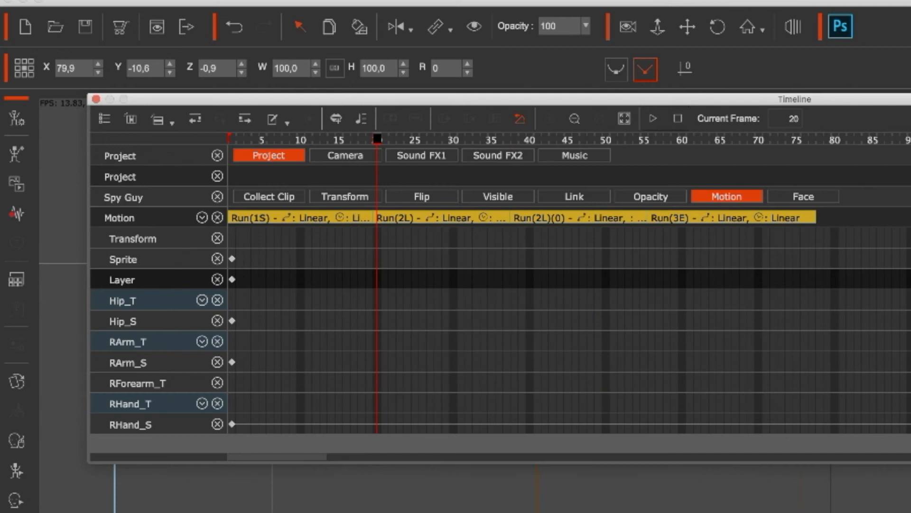
# Return to frame 1 and remove the RArm and RHand motion from the Run(1S) clip
pyautogui.moveTo(31, 491); pyautogui.dragTo(11, 496)
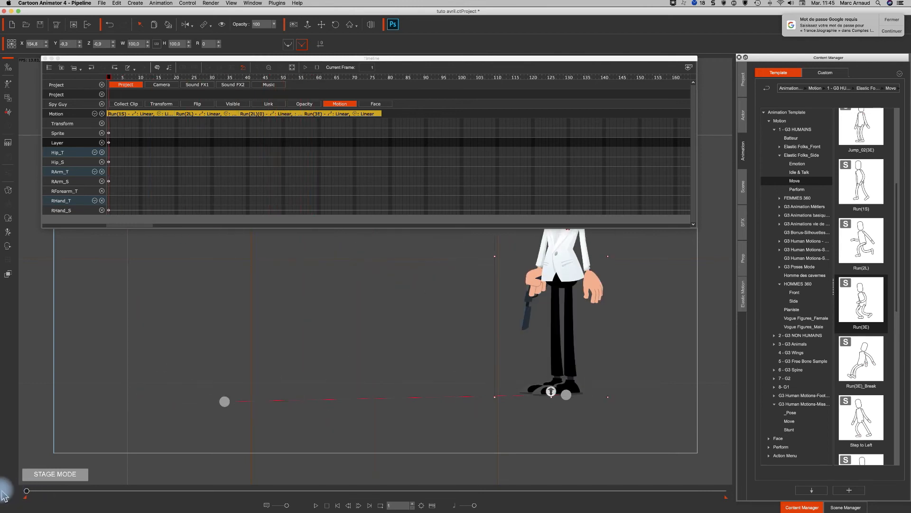
pyautogui.moveTo(204, 58); pyautogui.dragTo(170, 10)
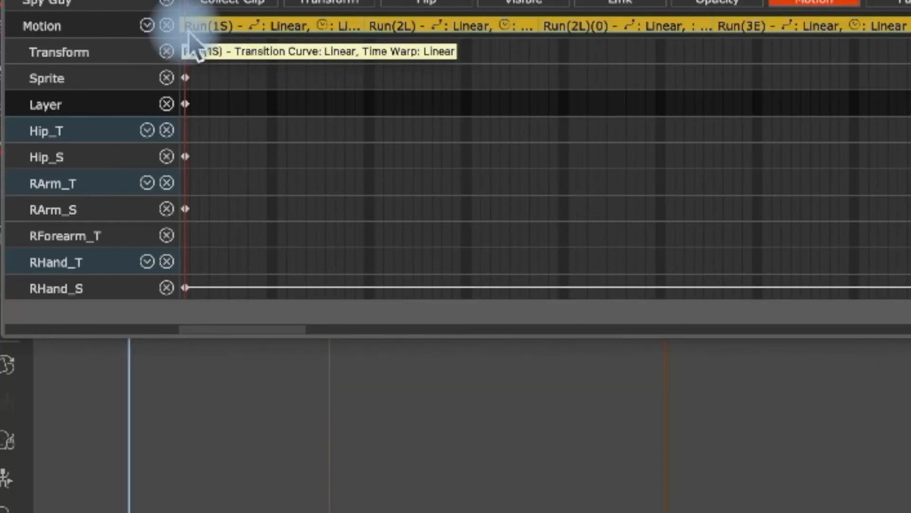
pyautogui.rightClick(190, 34)
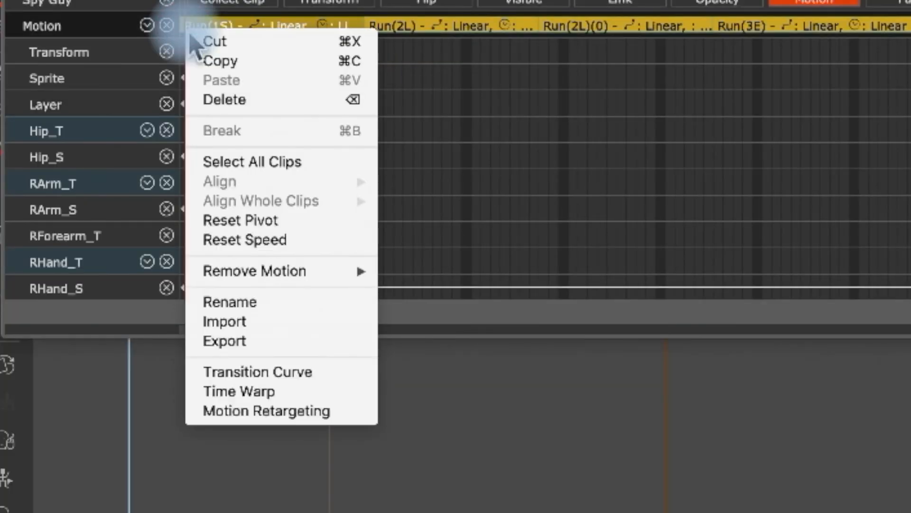
pyautogui.moveTo(254, 274)
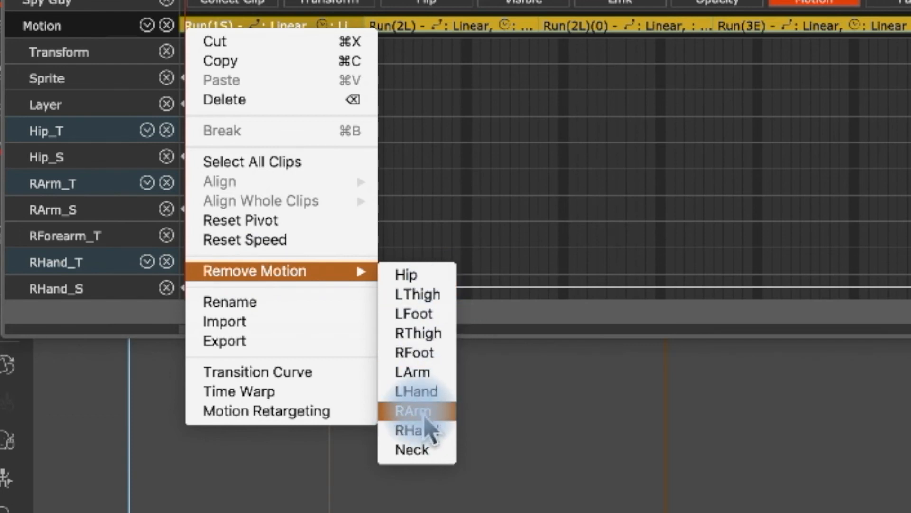
pyautogui.click(426, 418)
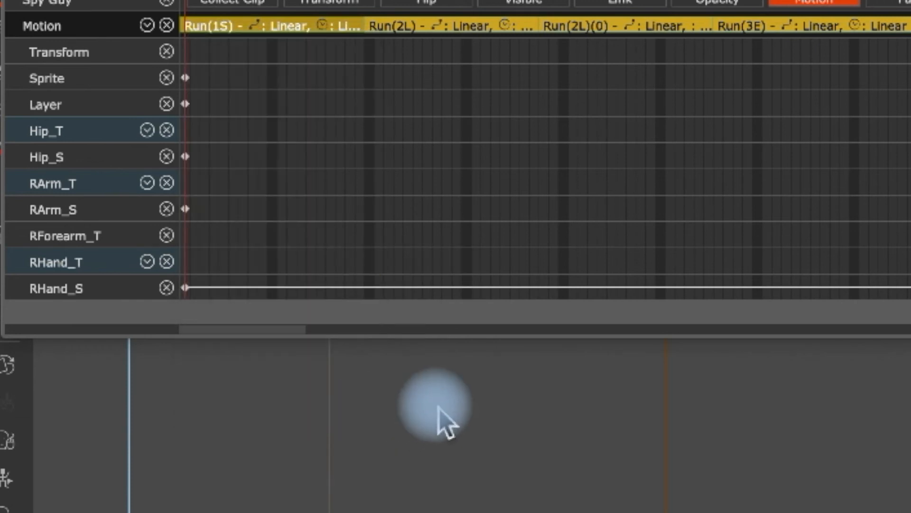
pyautogui.rightClick(191, 26)
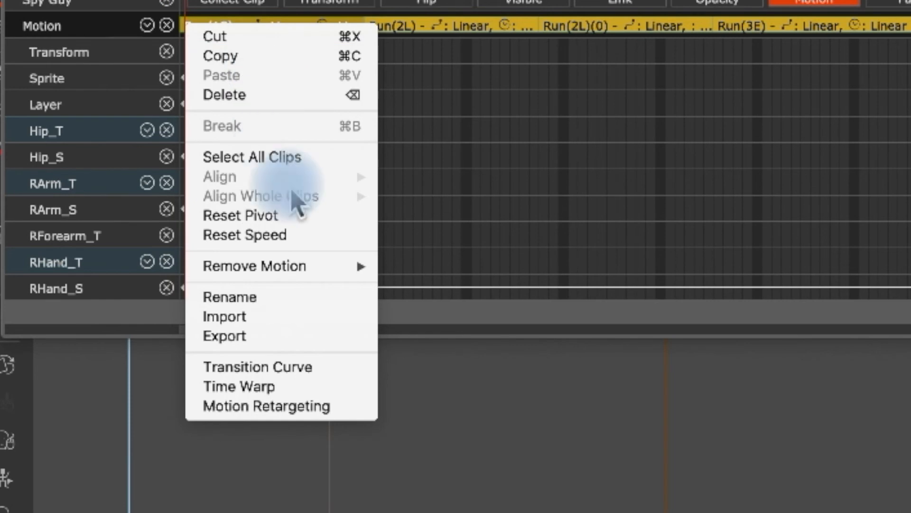
pyautogui.moveTo(304, 275)
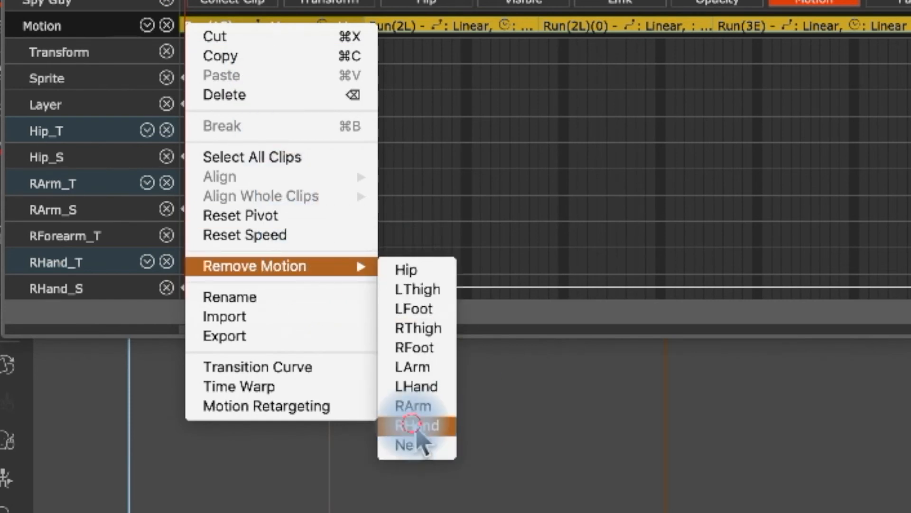
pyautogui.click(418, 427)
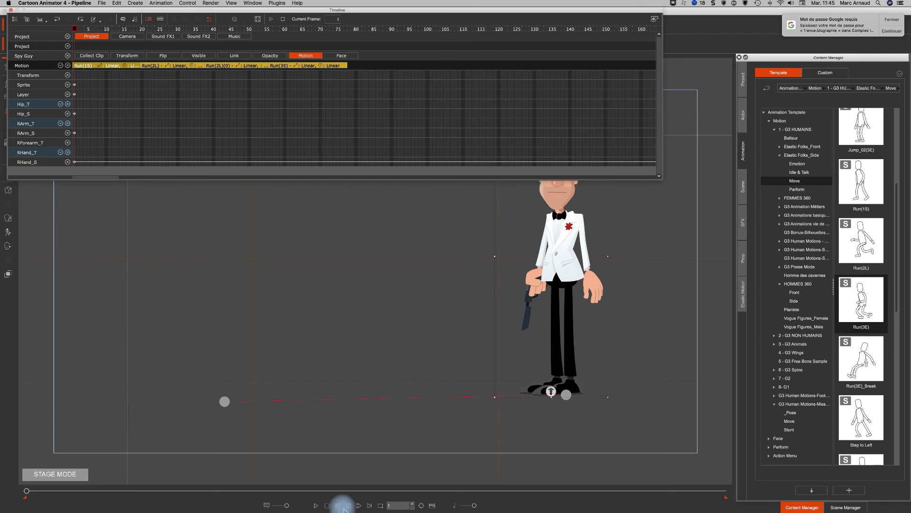
# Examine the spy's gun arm frame by frame from frame 1 to about frame 31
pyautogui.click(360, 506)
pyautogui.click(360, 505)
pyautogui.click(360, 505)
pyautogui.click(360, 506)
pyautogui.click(360, 506)
pyautogui.click(359, 505)
pyautogui.click(359, 506)
pyautogui.click(360, 506)
pyautogui.click(359, 505)
pyautogui.click(359, 505)
pyautogui.click(360, 505)
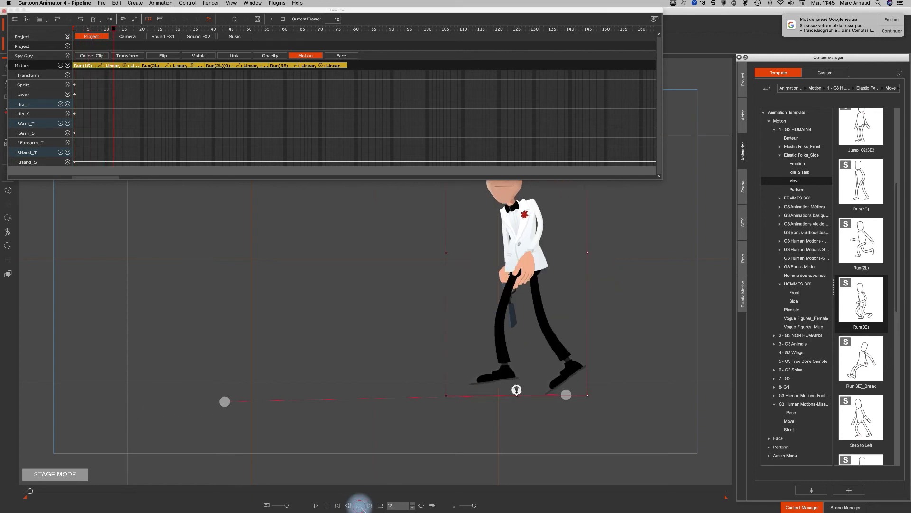
pyautogui.click(360, 505)
pyautogui.click(360, 506)
pyautogui.click(360, 505)
pyautogui.click(359, 505)
pyautogui.click(360, 505)
pyautogui.click(360, 506)
pyautogui.click(360, 505)
pyautogui.click(360, 505)
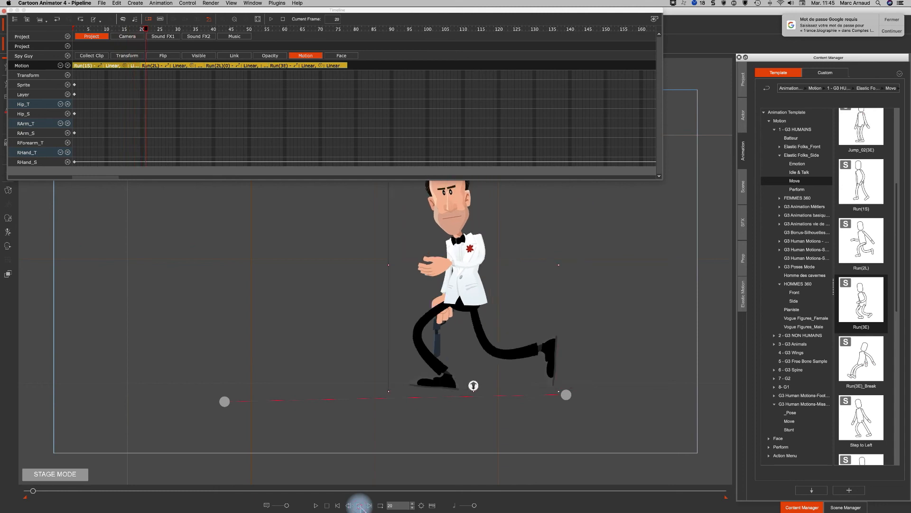
pyautogui.click(360, 506)
pyautogui.click(360, 506)
pyautogui.click(360, 506)
pyautogui.click(360, 506)
pyautogui.click(360, 505)
pyautogui.click(360, 505)
pyautogui.click(360, 506)
pyautogui.click(360, 506)
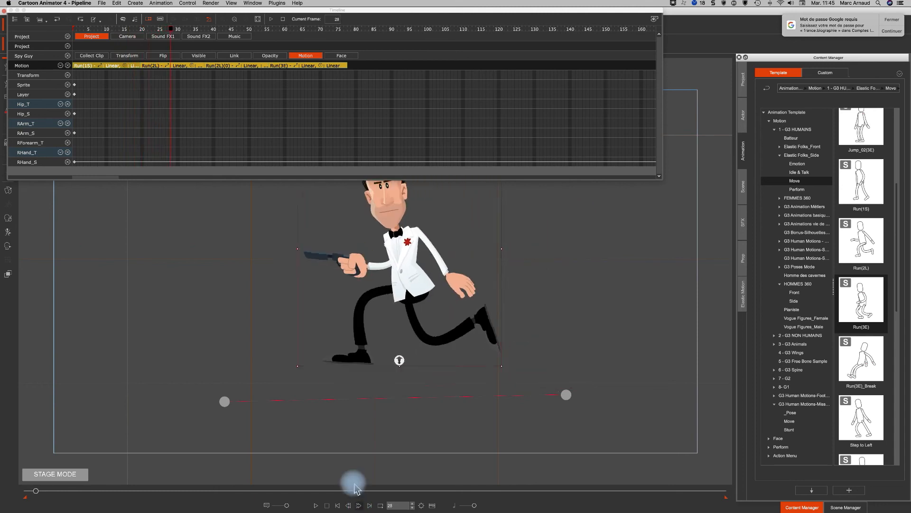
pyautogui.click(360, 505)
pyautogui.click(360, 506)
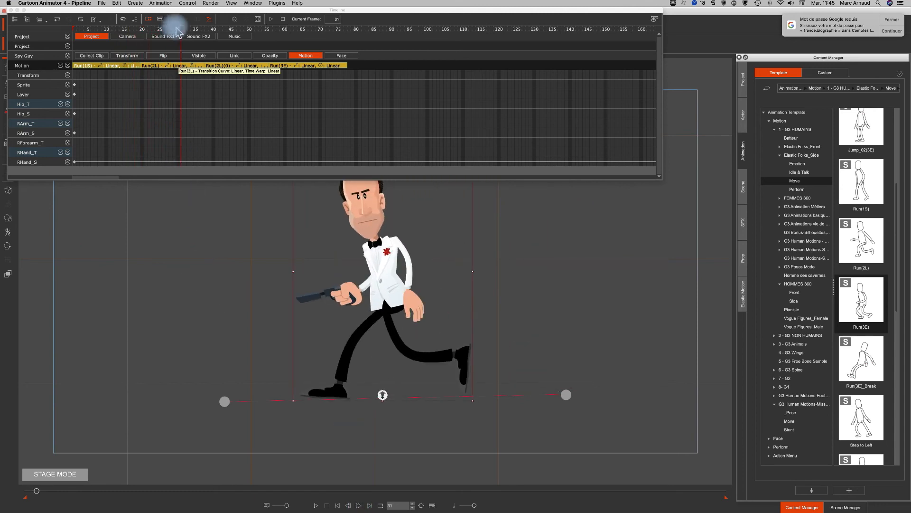
# Go back to frame 20 and remove the right arm and hand motion from the Run(2L) clip
pyautogui.moveTo(180, 34); pyautogui.dragTo(146, 65)
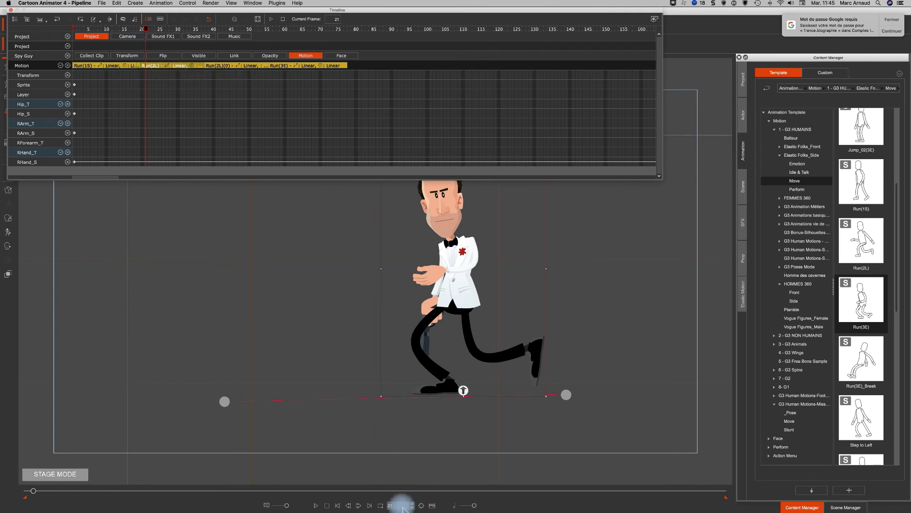
pyautogui.click(348, 506)
pyautogui.click(349, 506)
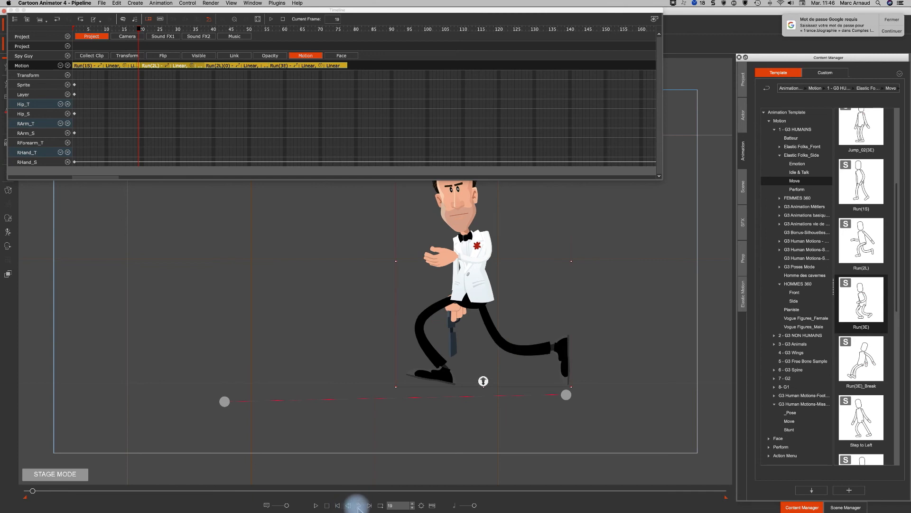
pyautogui.click(359, 506)
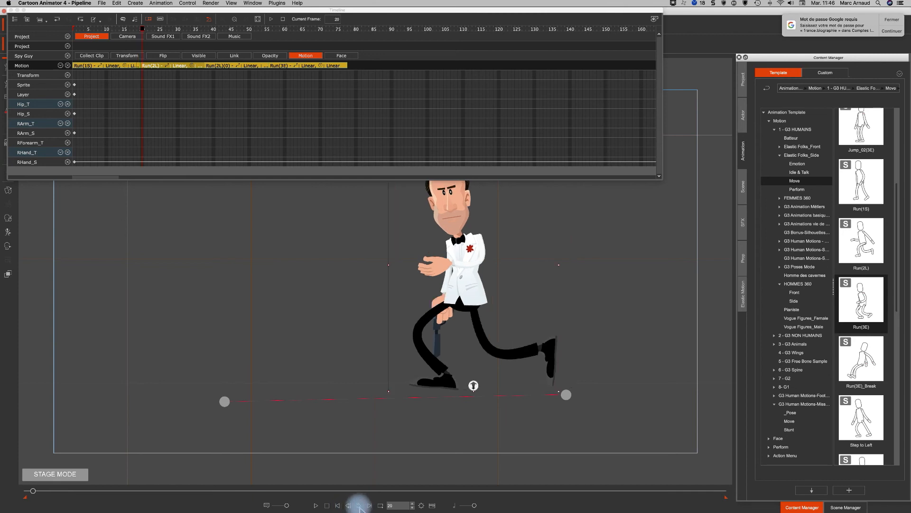
pyautogui.rightClick(143, 67)
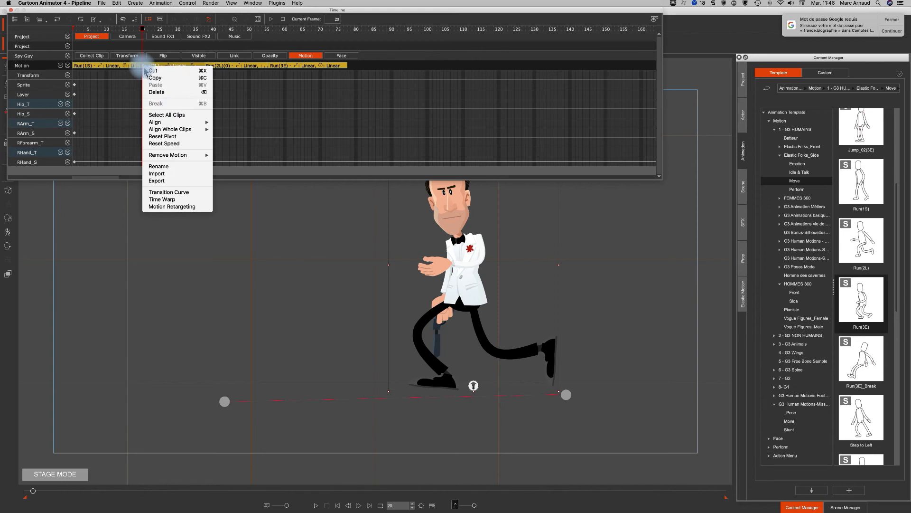
pyautogui.moveTo(180, 159)
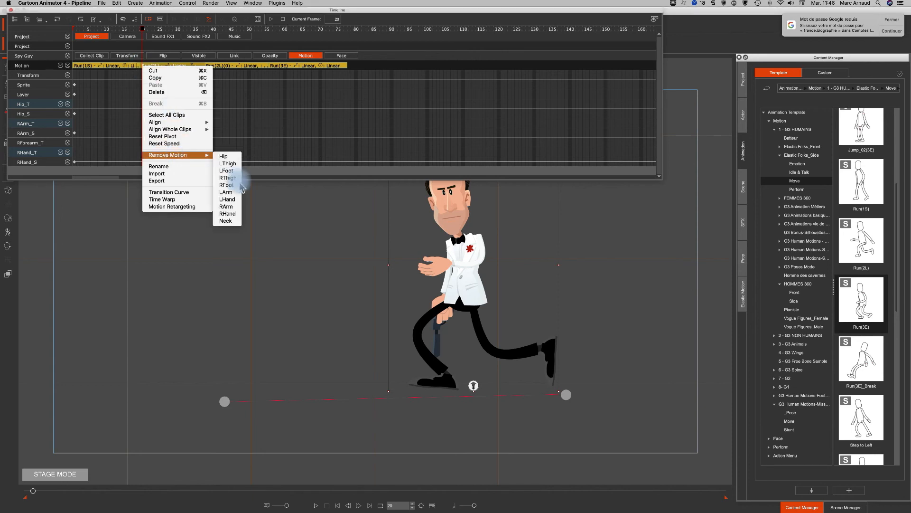
pyautogui.click(232, 208)
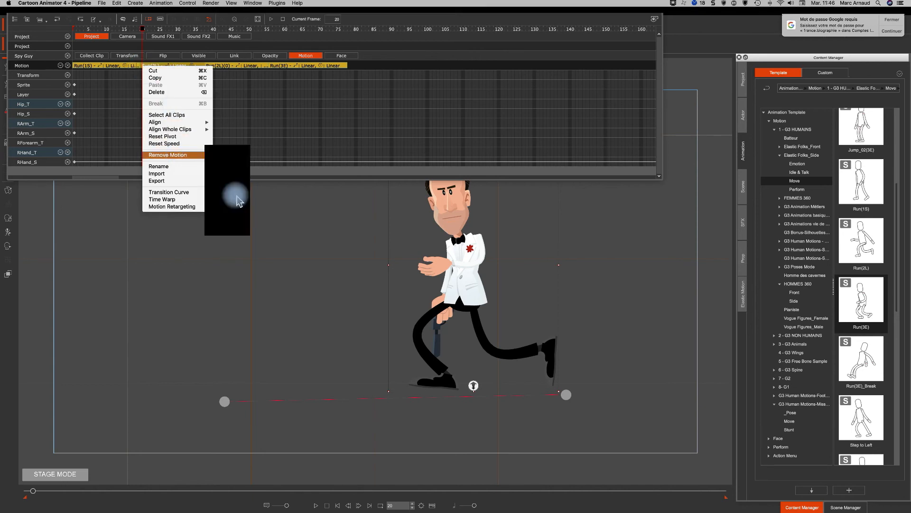
pyautogui.rightClick(143, 67)
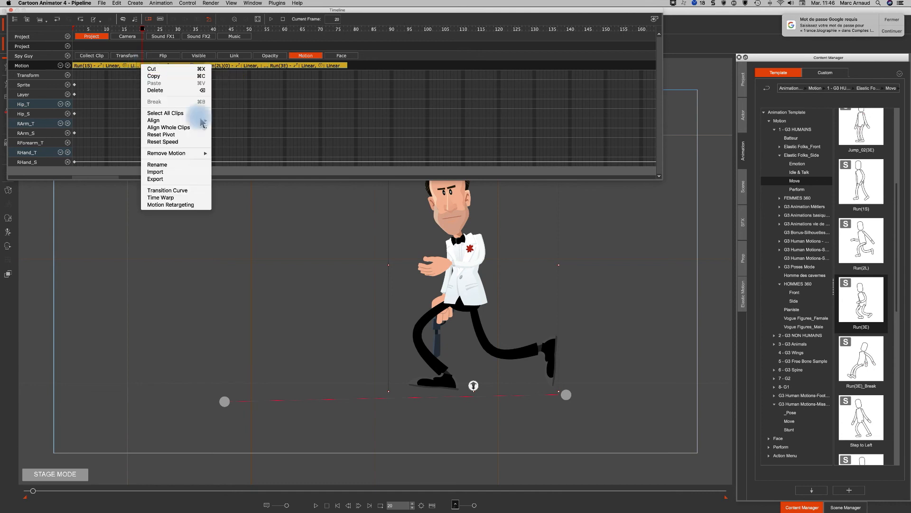
pyautogui.moveTo(195, 157)
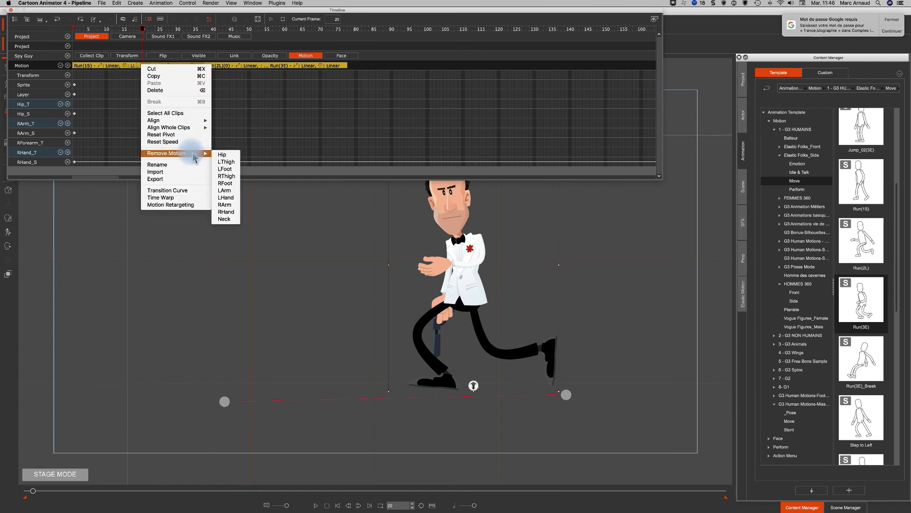
pyautogui.click(231, 197)
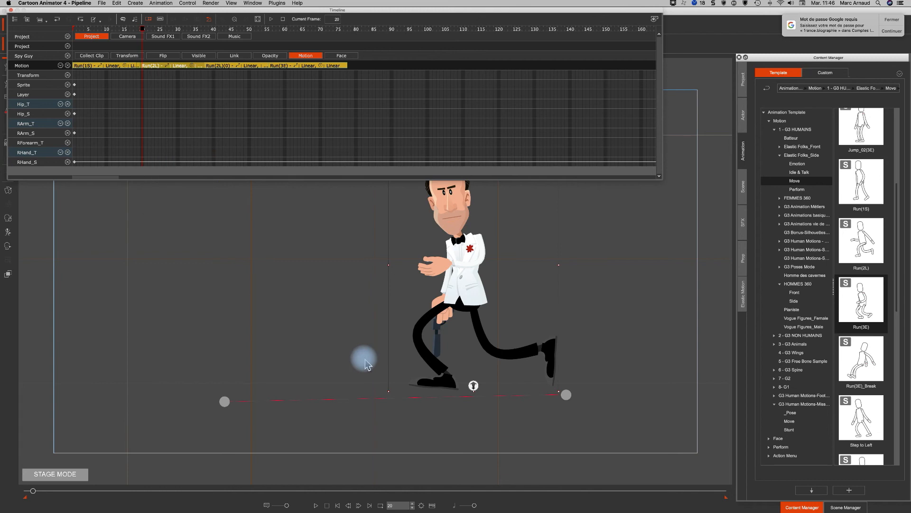
# Examine the gun arm frame by frame through the Run(2L) clip, from frame 20 to frame 31
pyautogui.click(360, 506)
pyautogui.click(359, 506)
pyautogui.click(359, 506)
pyautogui.click(359, 506)
pyautogui.click(359, 506)
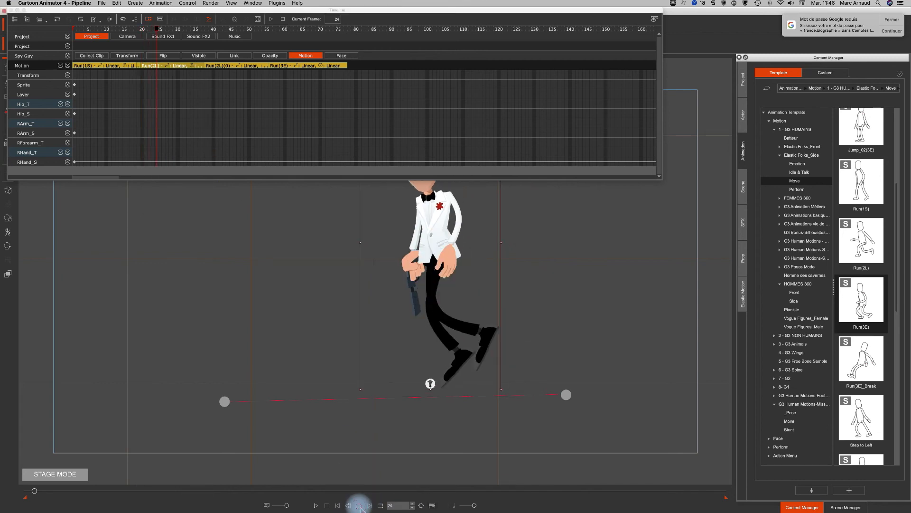
pyautogui.click(359, 505)
pyautogui.click(360, 506)
pyautogui.click(359, 506)
pyautogui.click(360, 506)
pyautogui.click(359, 505)
pyautogui.click(359, 506)
pyautogui.click(359, 505)
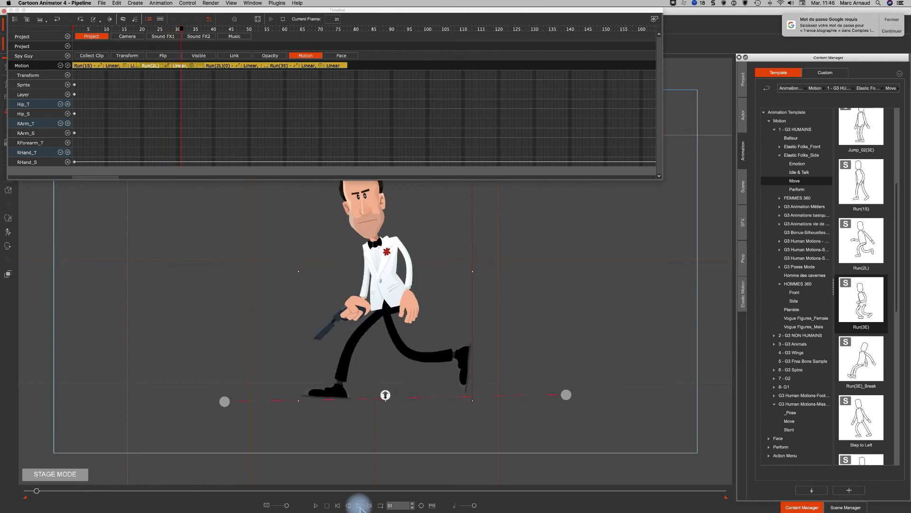
# Go to frame 38, at the start of the Run(2L)(0) clip, and remove its right hand and right arm motion
pyautogui.click(359, 505)
pyautogui.click(359, 505)
pyautogui.click(359, 506)
pyautogui.click(359, 506)
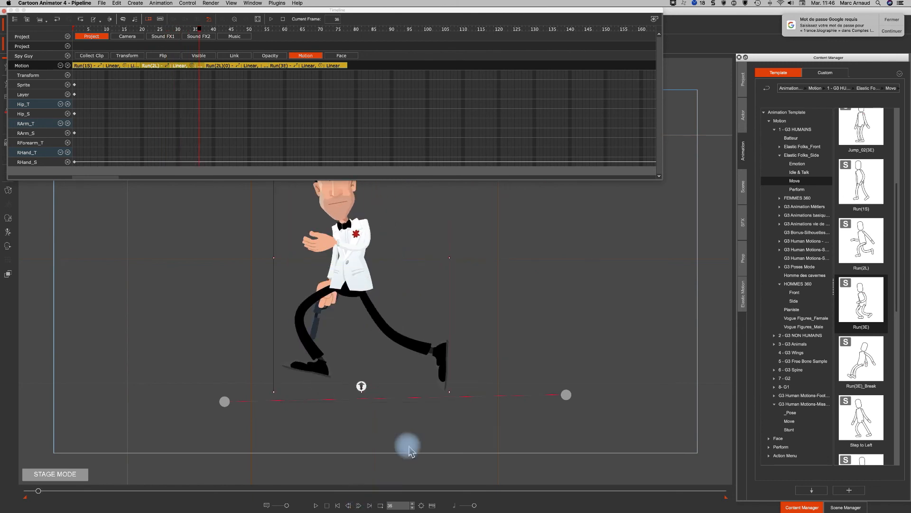
pyautogui.click(214, 67)
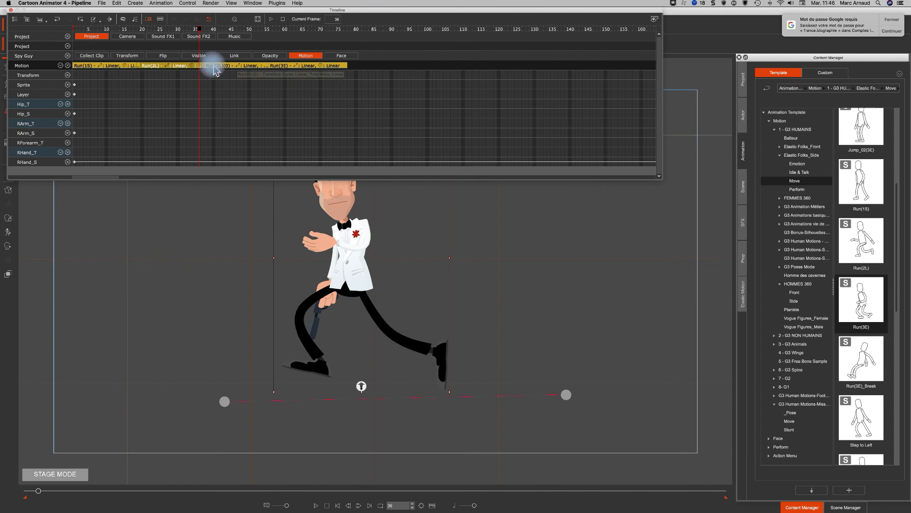
pyautogui.click(207, 34)
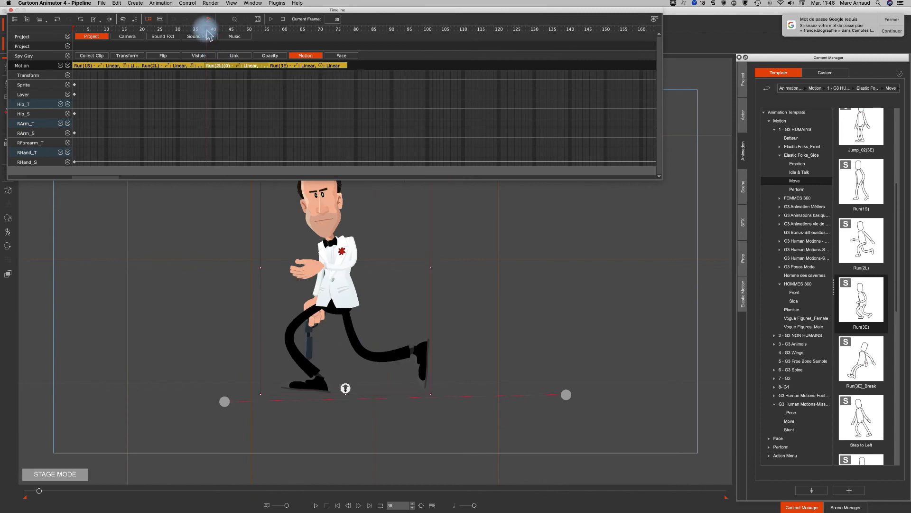
pyautogui.rightClick(208, 65)
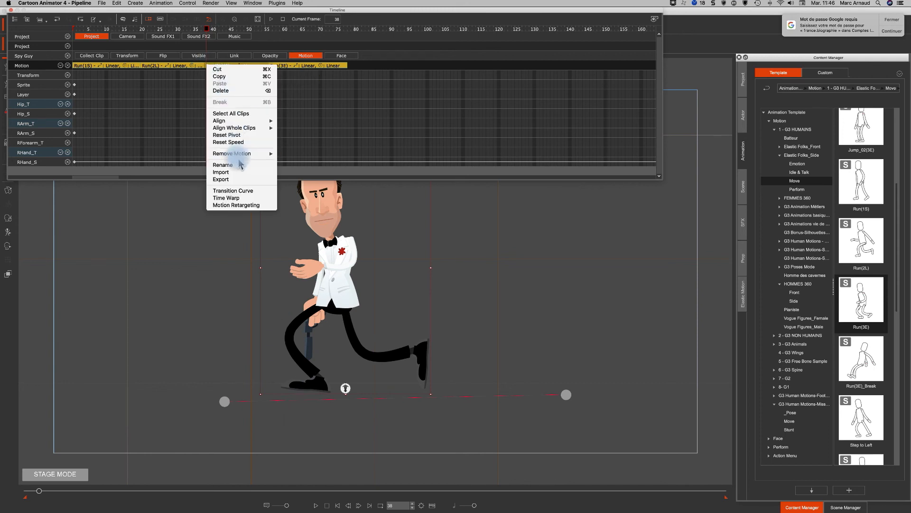
pyautogui.moveTo(239, 156)
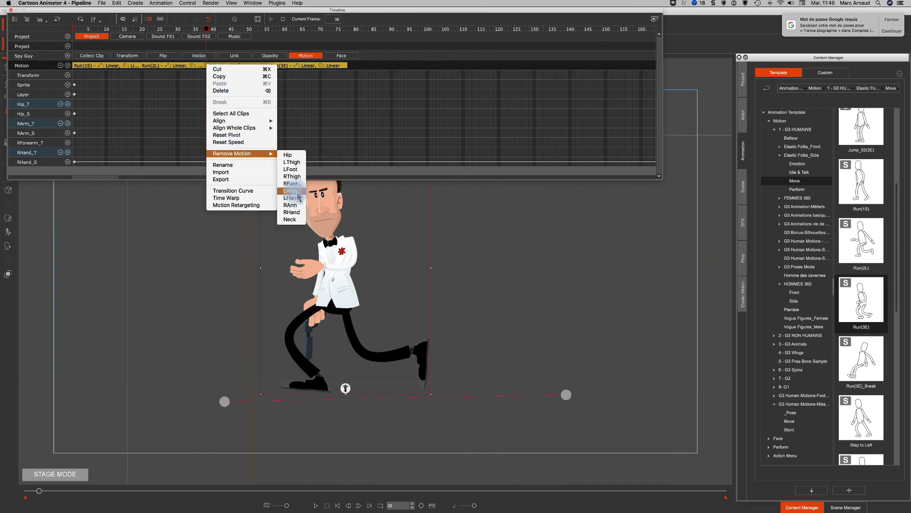
pyautogui.click(298, 208)
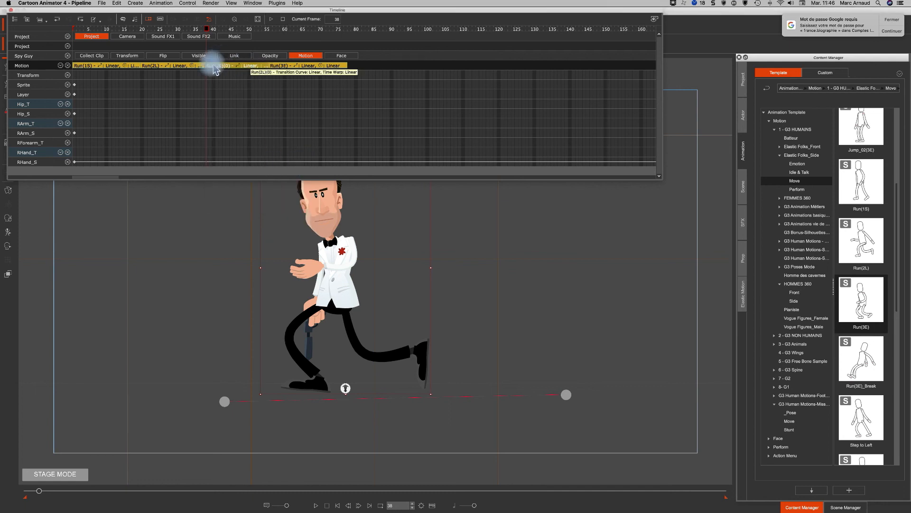
pyautogui.rightClick(209, 69)
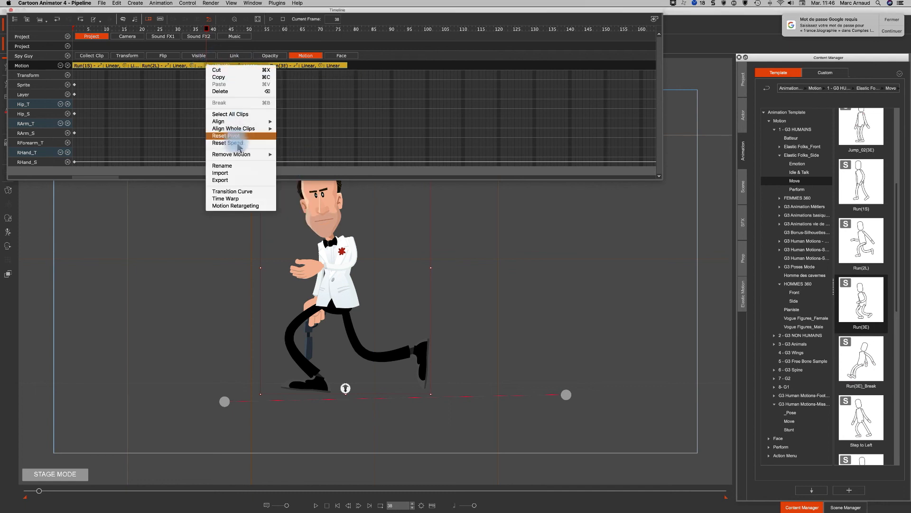
pyautogui.moveTo(239, 155)
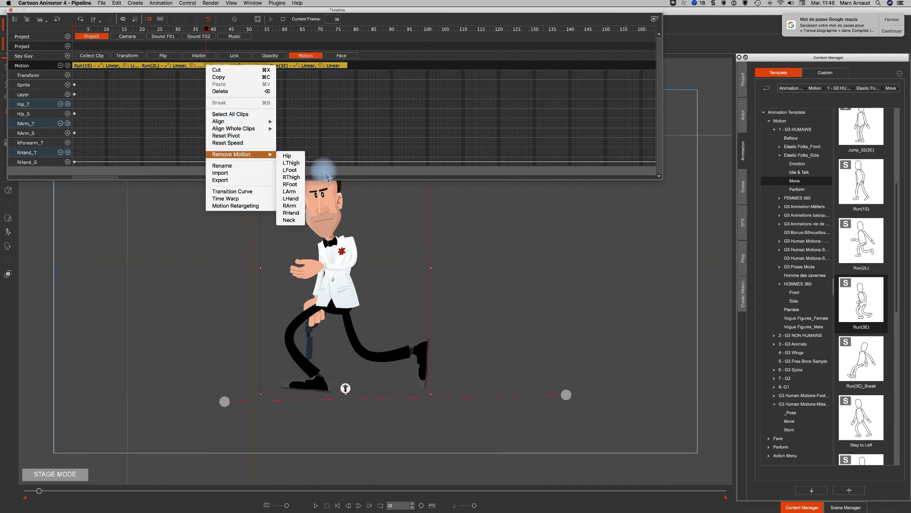
pyautogui.click(294, 201)
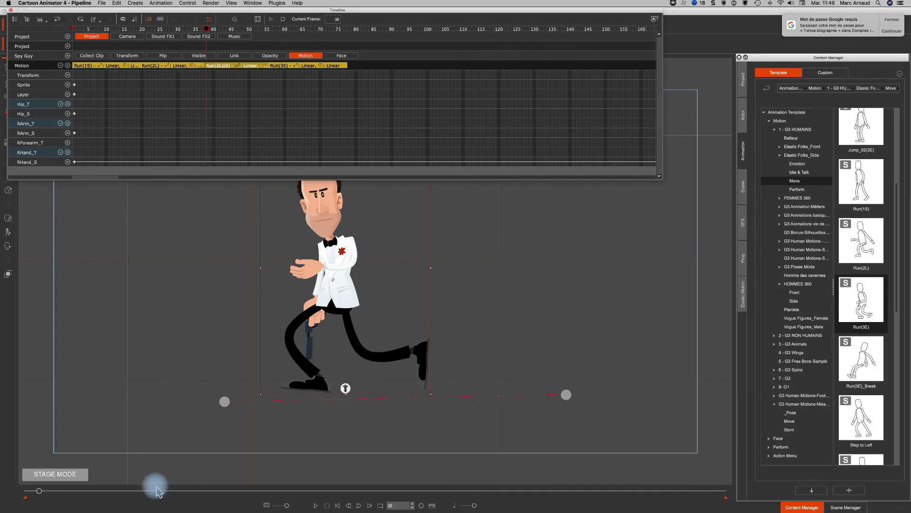
# Return to frame 1 and pose the spy's right arm and forearm with the 2D Motion Key Editor so the gun aims forward horizontally
pyautogui.moveTo(40, 494); pyautogui.dragTo(2, 489)
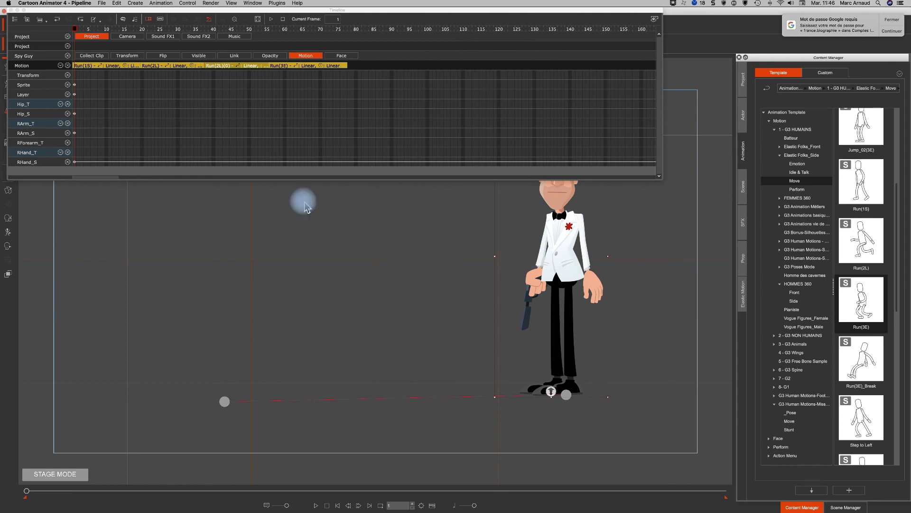
pyautogui.click(8, 240)
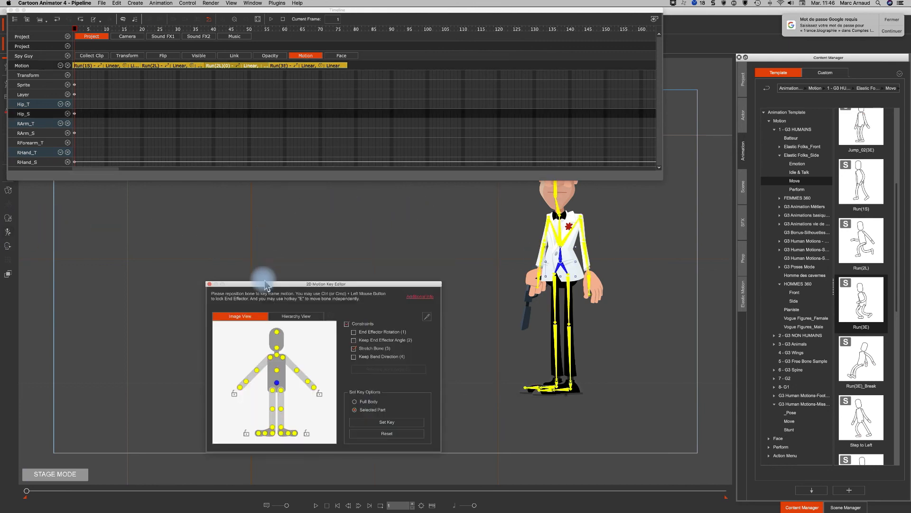
pyautogui.moveTo(261, 287); pyautogui.dragTo(151, 269)
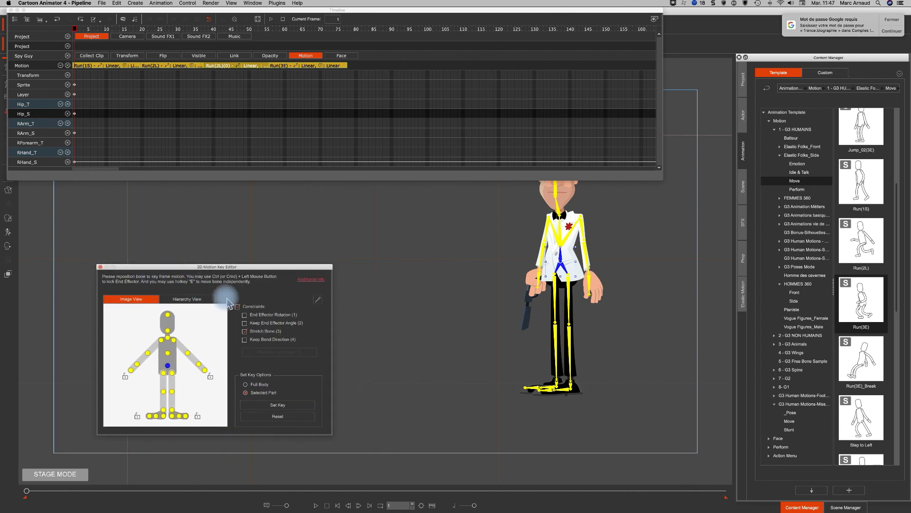
pyautogui.click(162, 340)
pyautogui.moveTo(573, 223); pyautogui.dragTo(565, 242)
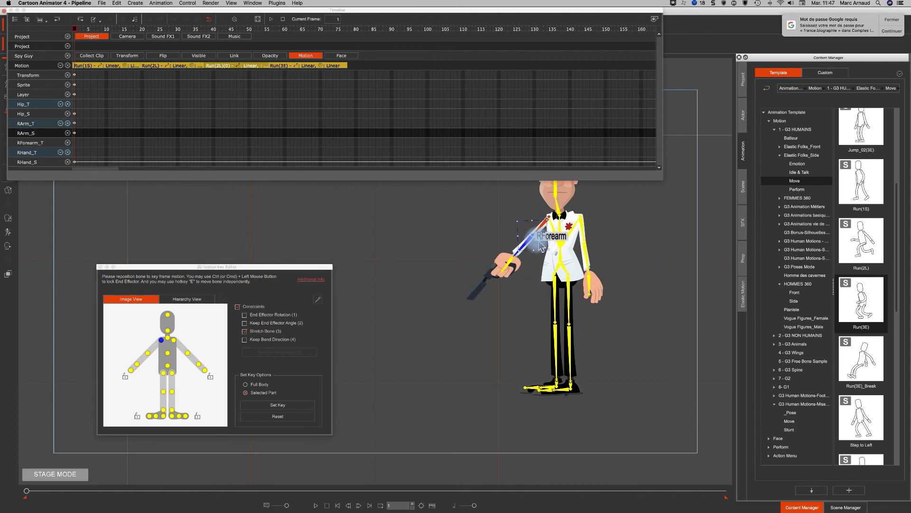
pyautogui.click(541, 246)
pyautogui.moveTo(551, 257); pyautogui.dragTo(534, 266)
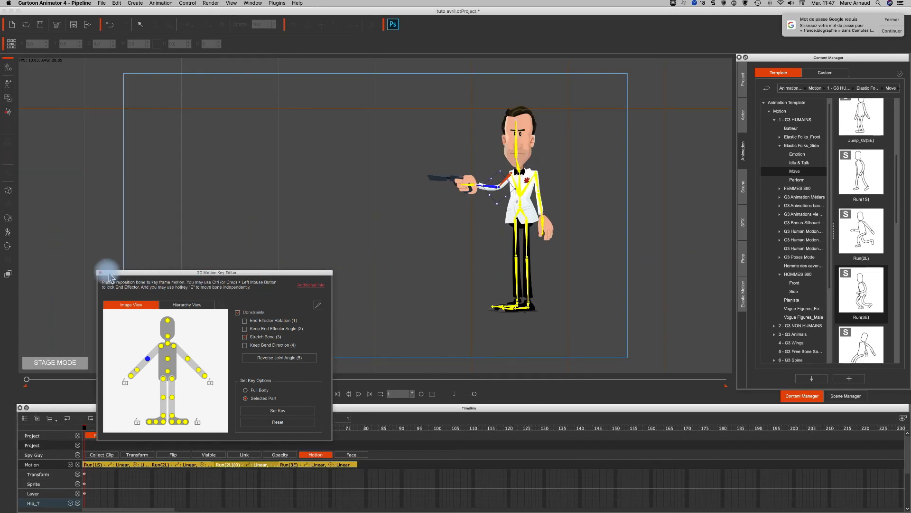
pyautogui.click(100, 273)
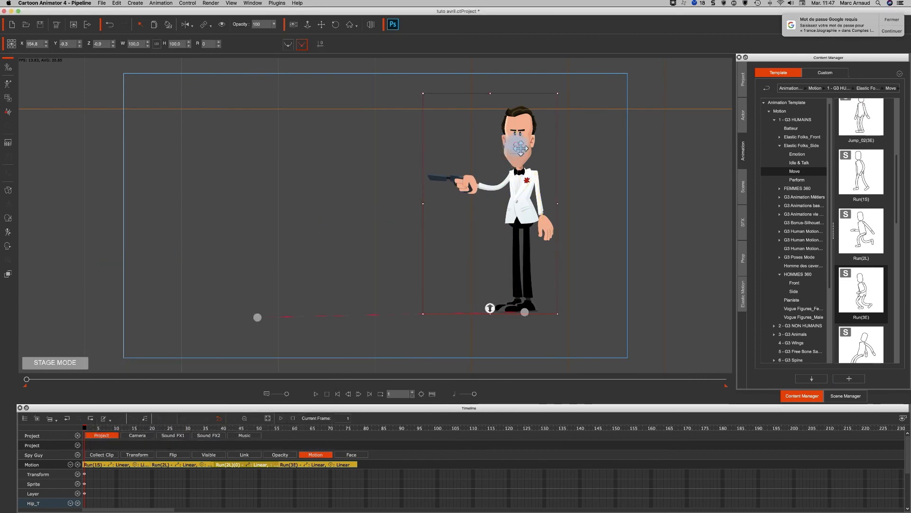
# Turn the spy's head toward the gun's aiming direction at frame 1 using the Face Key Editor's head rotation gizmo
pyautogui.click(9, 247)
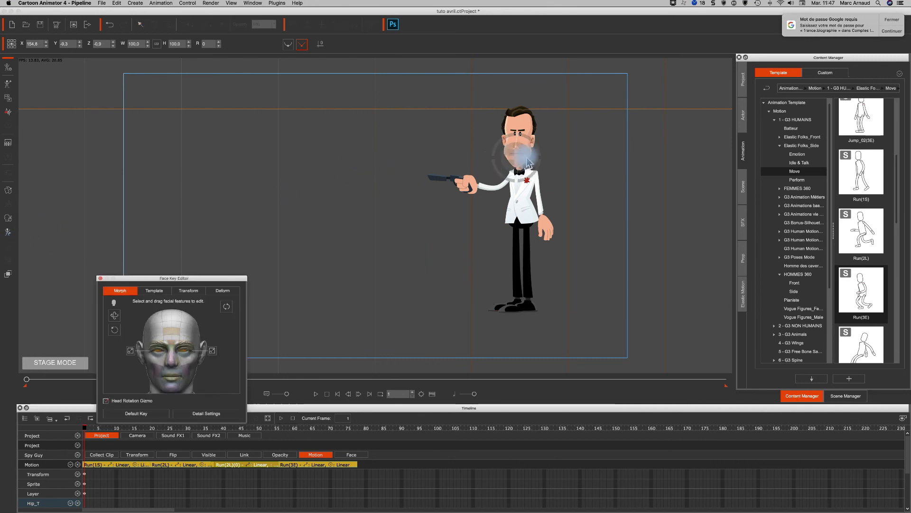
pyautogui.moveTo(435, 155); pyautogui.dragTo(436, 151)
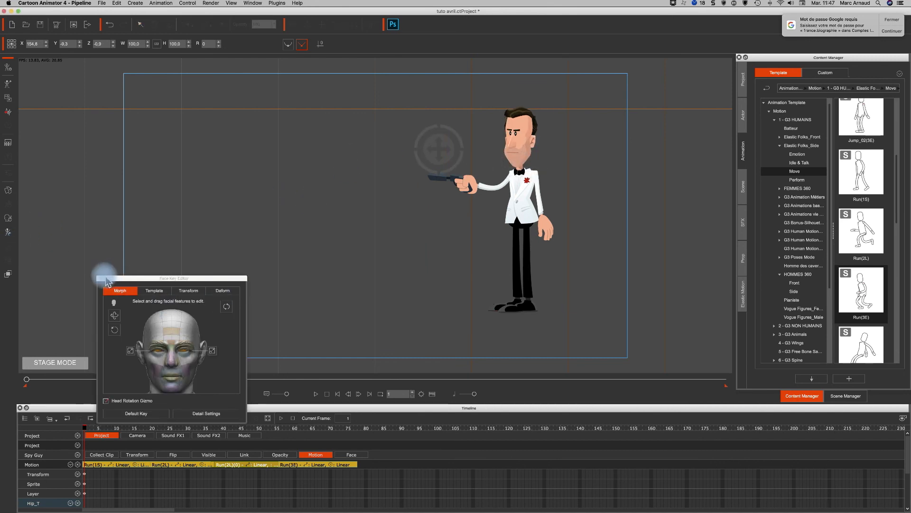
pyautogui.click(101, 278)
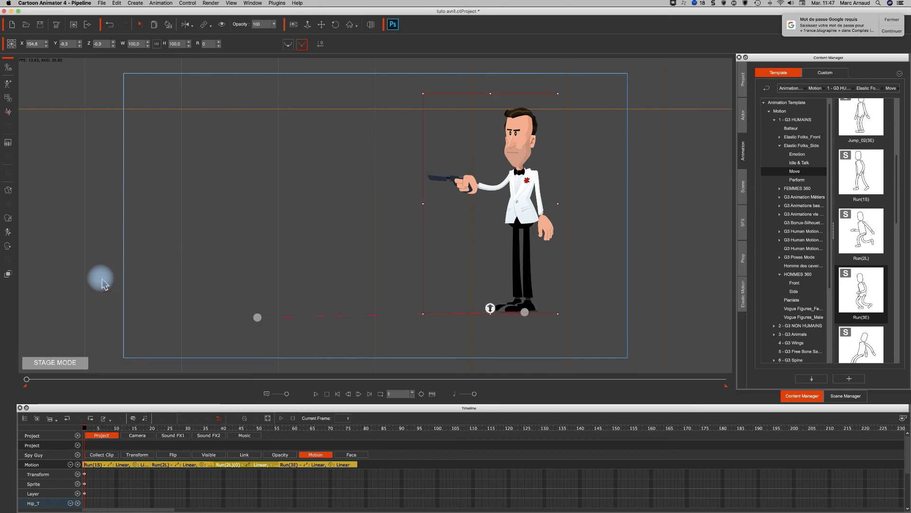
# Close the timeline and play the animation from frame 1 to check the run with the aimed gun arm
pyautogui.click(19, 408)
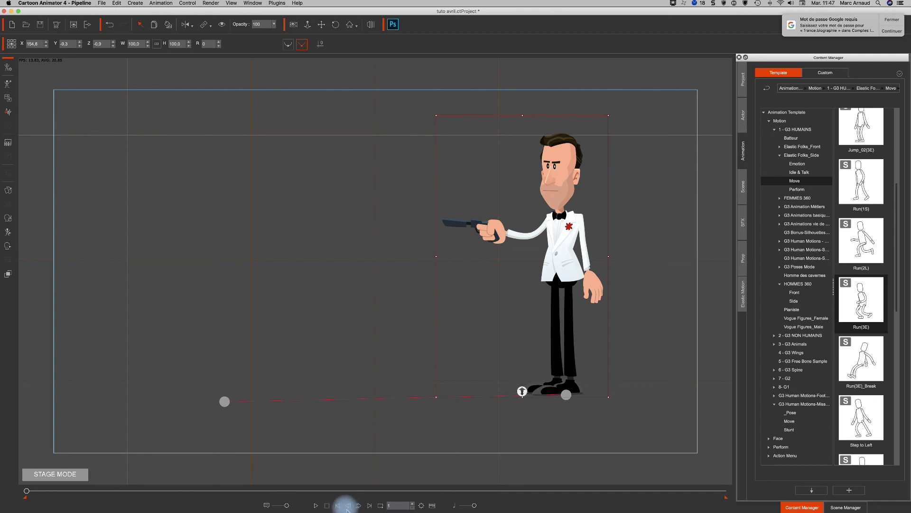
pyautogui.click(316, 506)
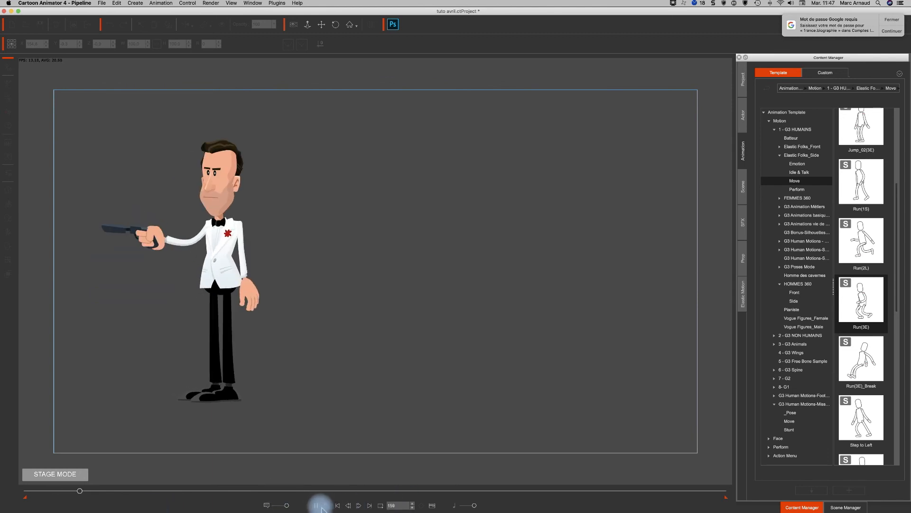
pyautogui.click(313, 505)
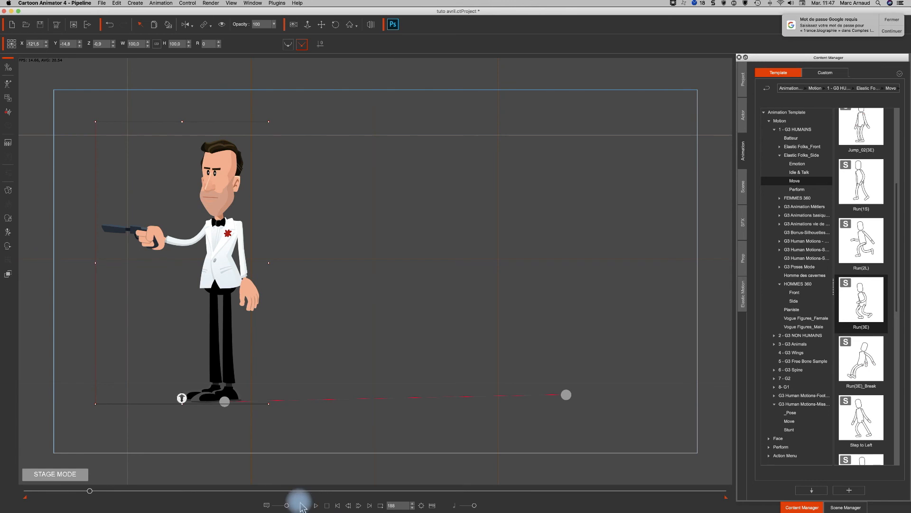